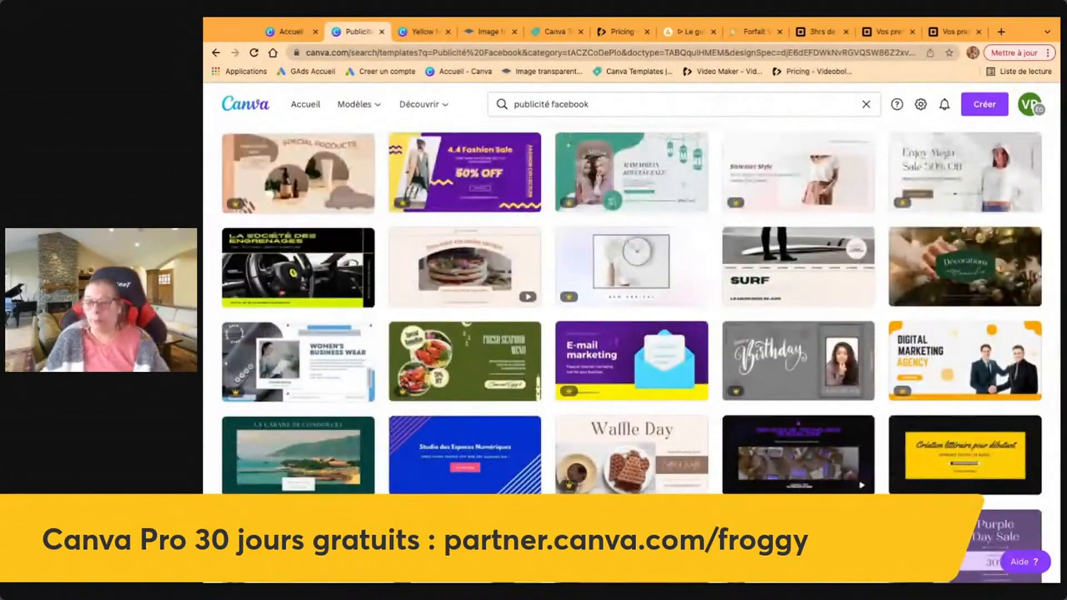
Try the Digital Marketing Agency template, dismissing its Pro upgrade offer.
scroll(632, 311, down, 2)
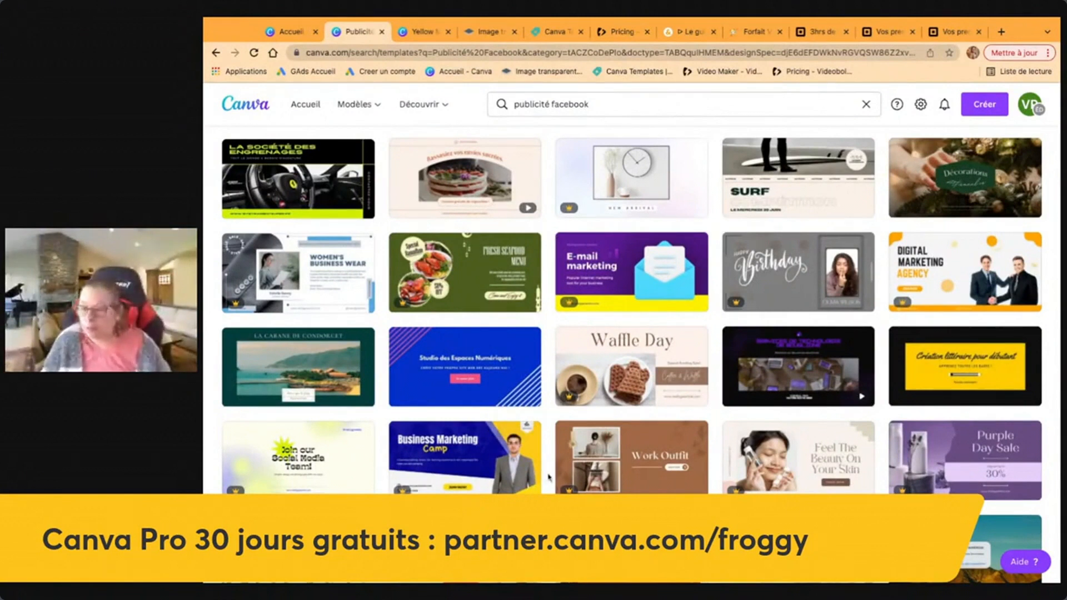
scroll(632, 311, down, 3)
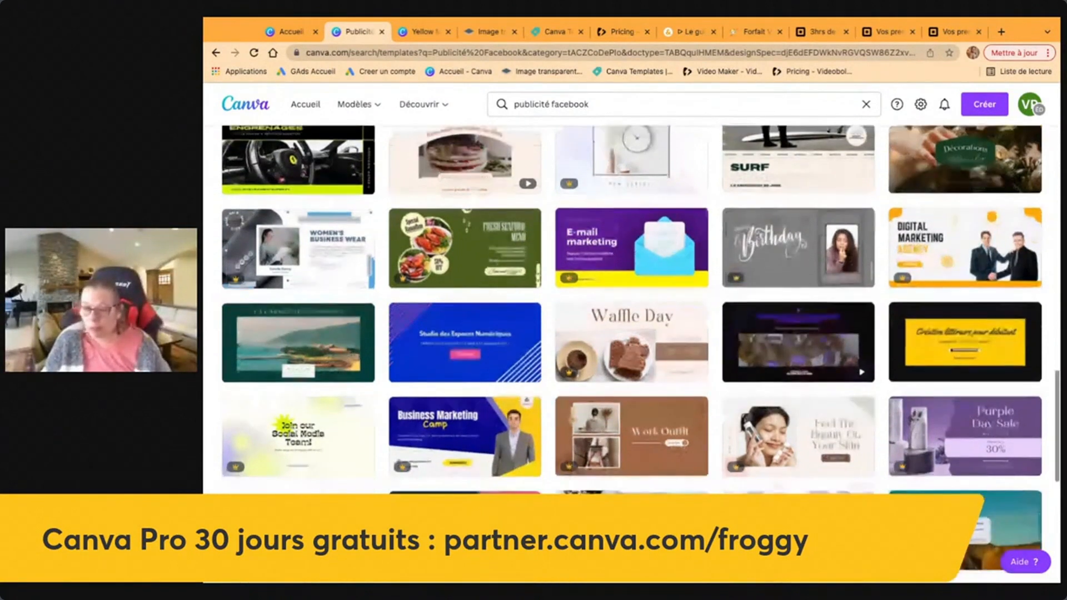
scroll(329, 89, down, 3)
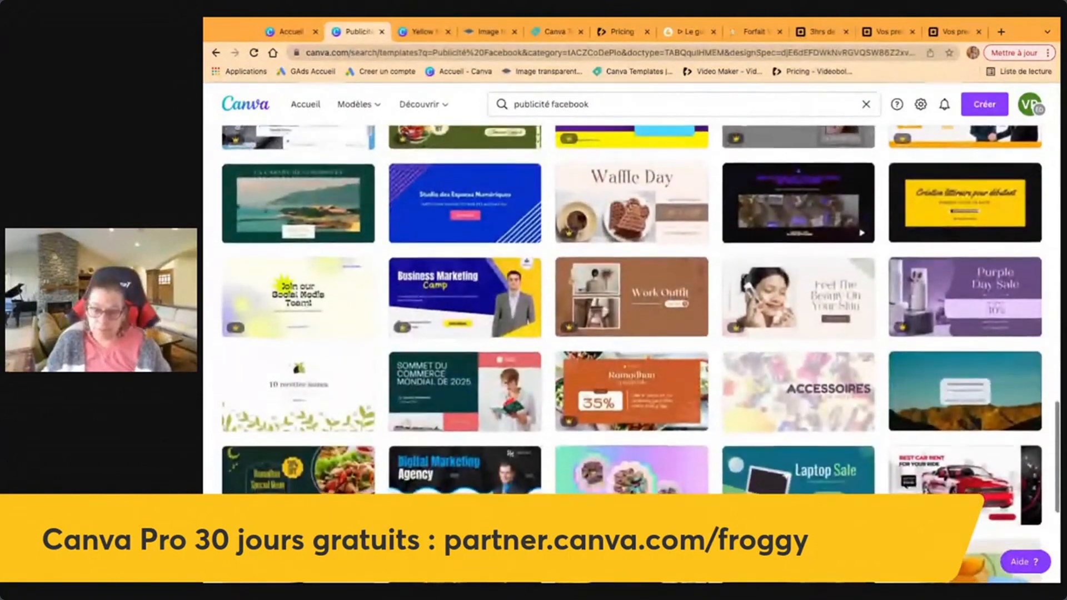
scroll(461, 400, down, 2)
click(461, 408)
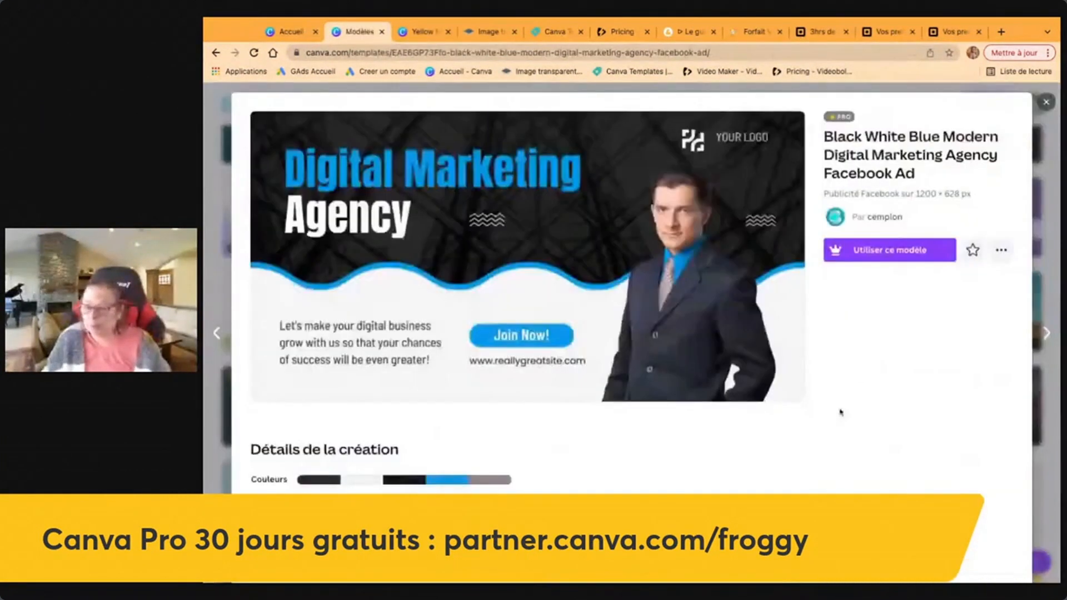
click(891, 251)
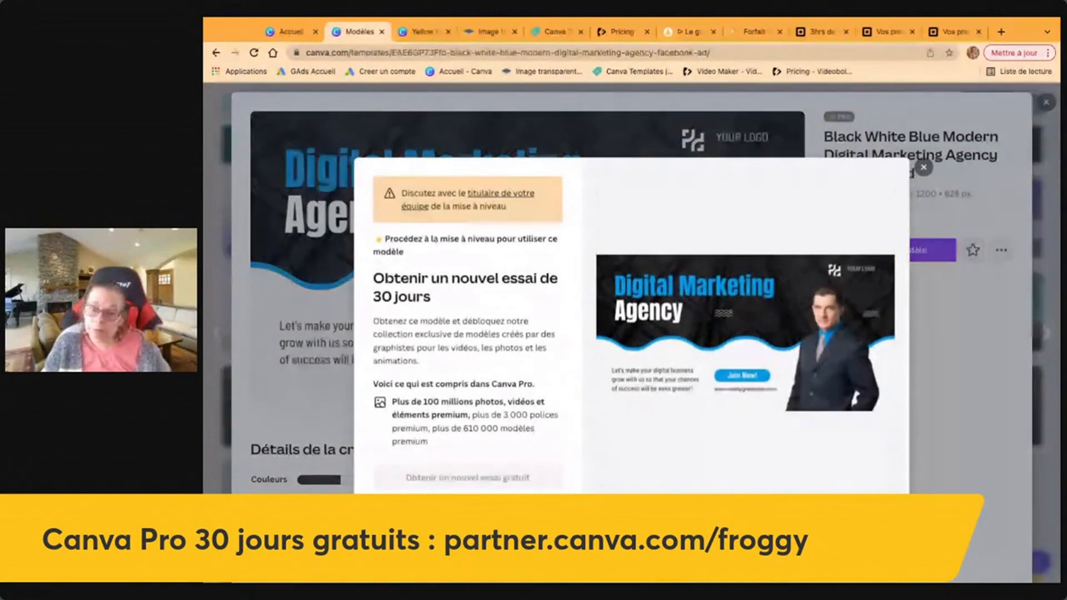
click(923, 168)
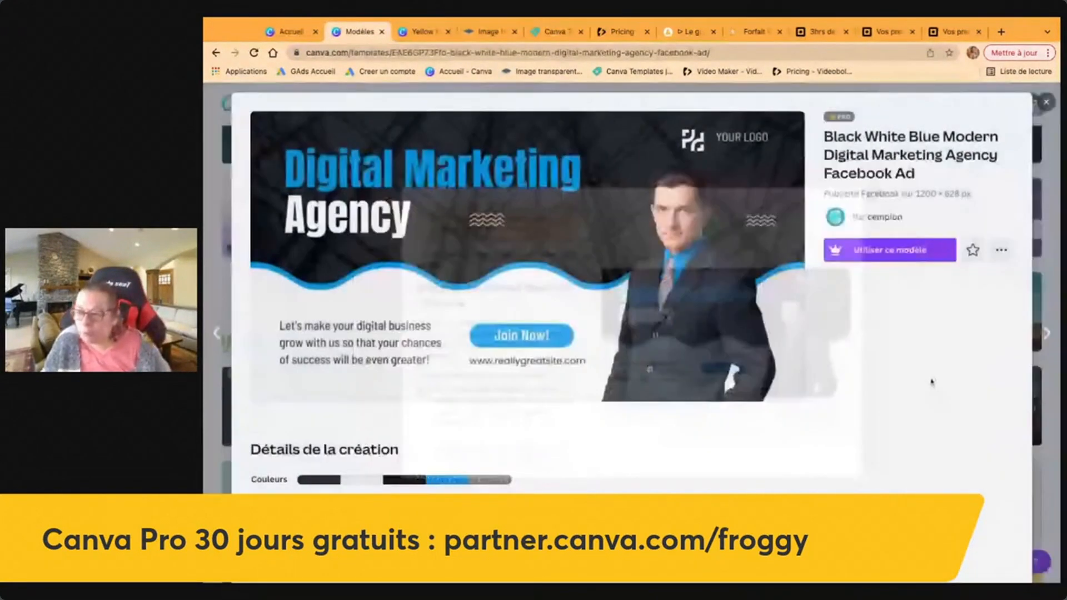
key(Escape)
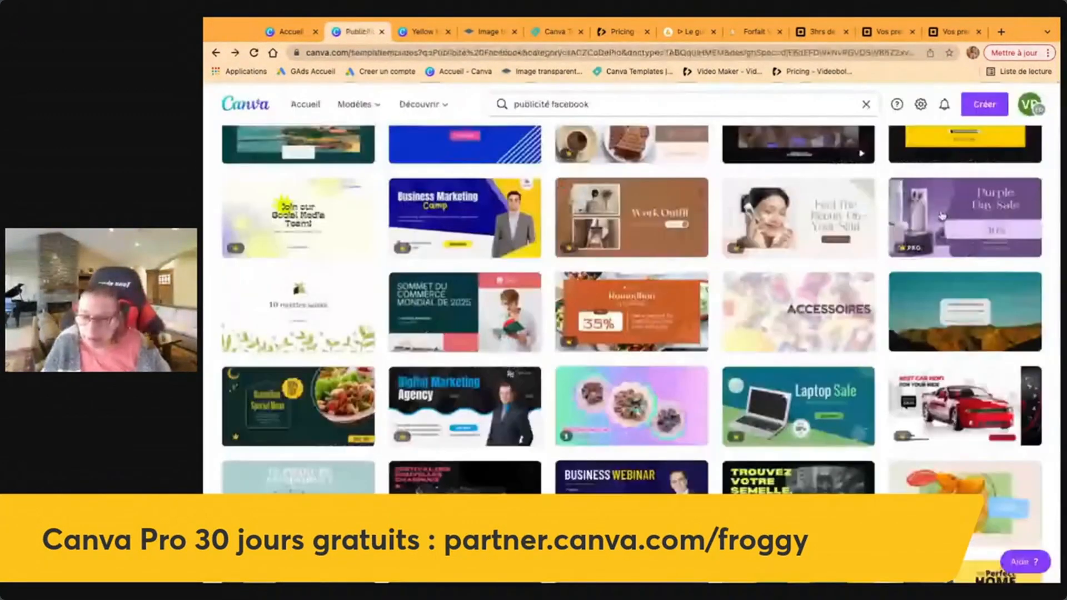
Open the dessert template 'Rassasiez vos envies sucrées.' in the editor.
scroll(655, 445, up, 2)
scroll(654, 444, up, 5)
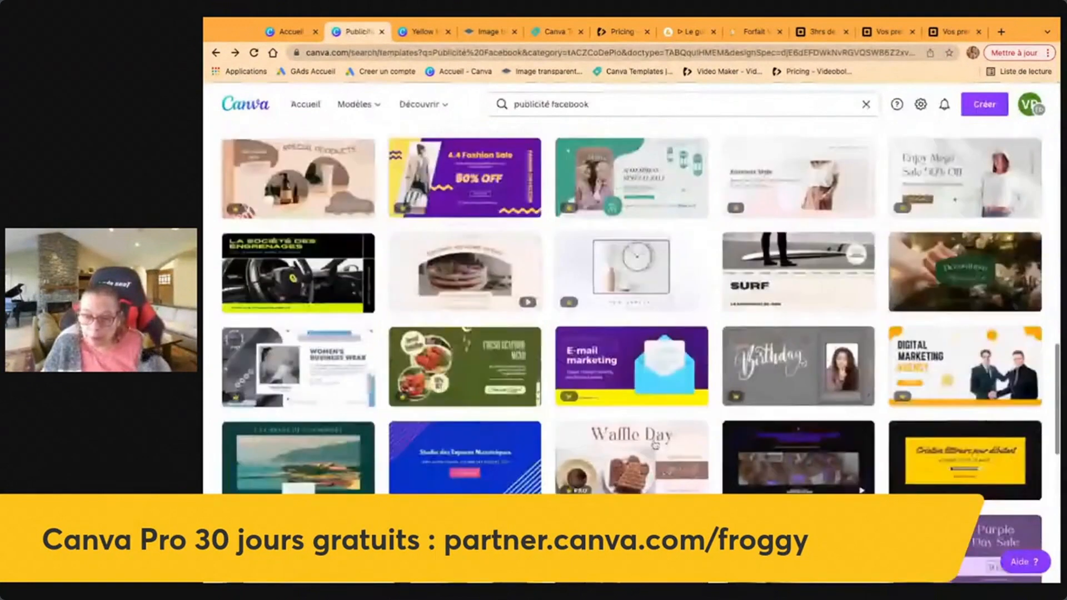
scroll(655, 445, up, 3)
scroll(374, 424, down, 2)
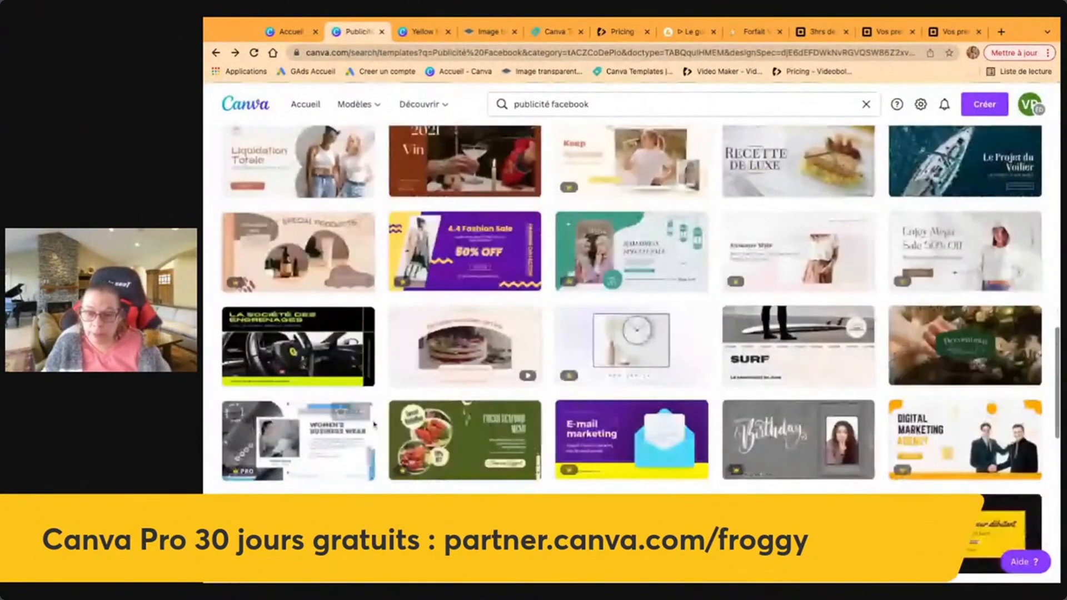
click(466, 352)
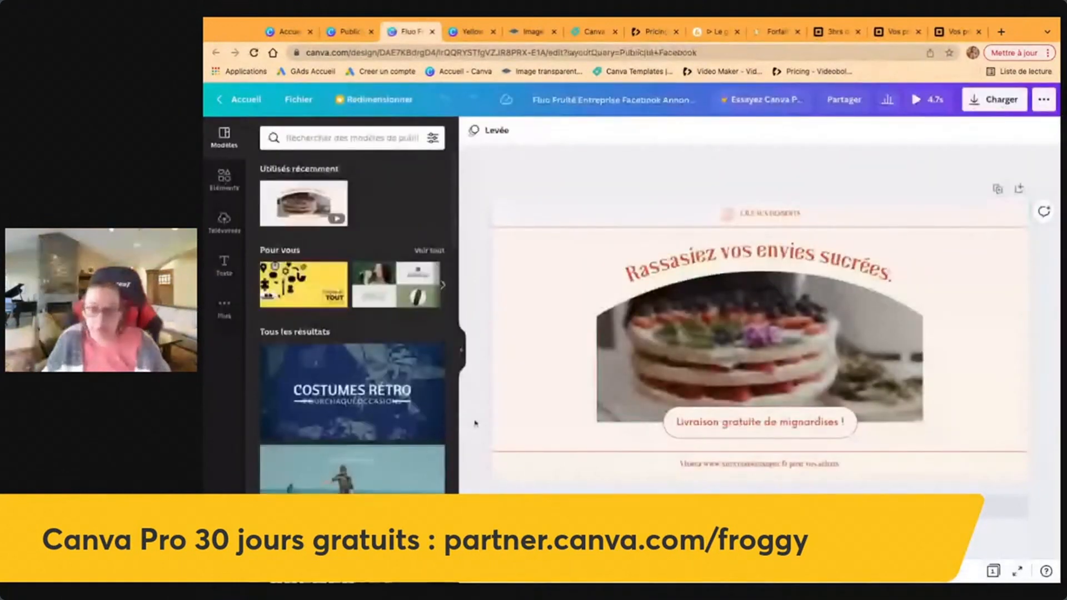
Apply the Lune de miel template headlined 'Vous partez en lune de miel ?' to the page.
scroll(382, 474, down, 3)
scroll(382, 474, down, 10)
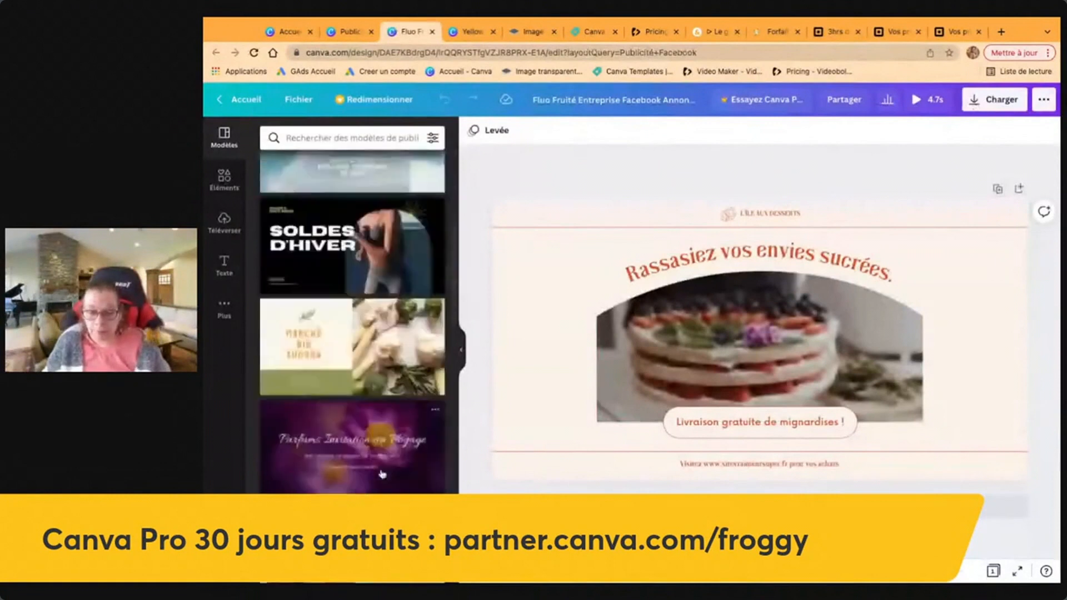
scroll(353, 333, down, 5)
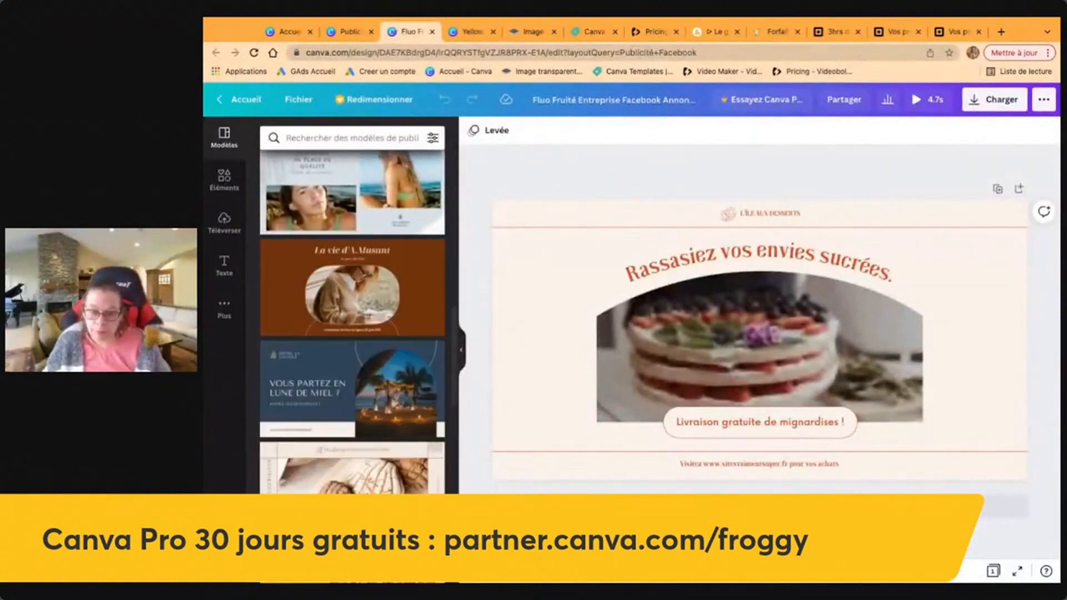
scroll(319, 331, up, 1)
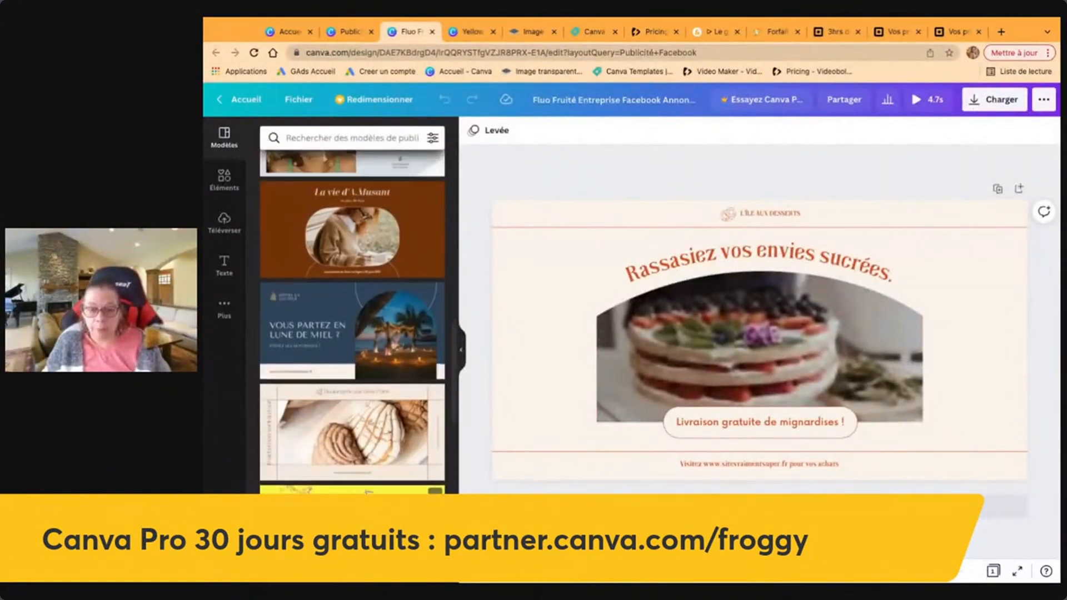
click(320, 331)
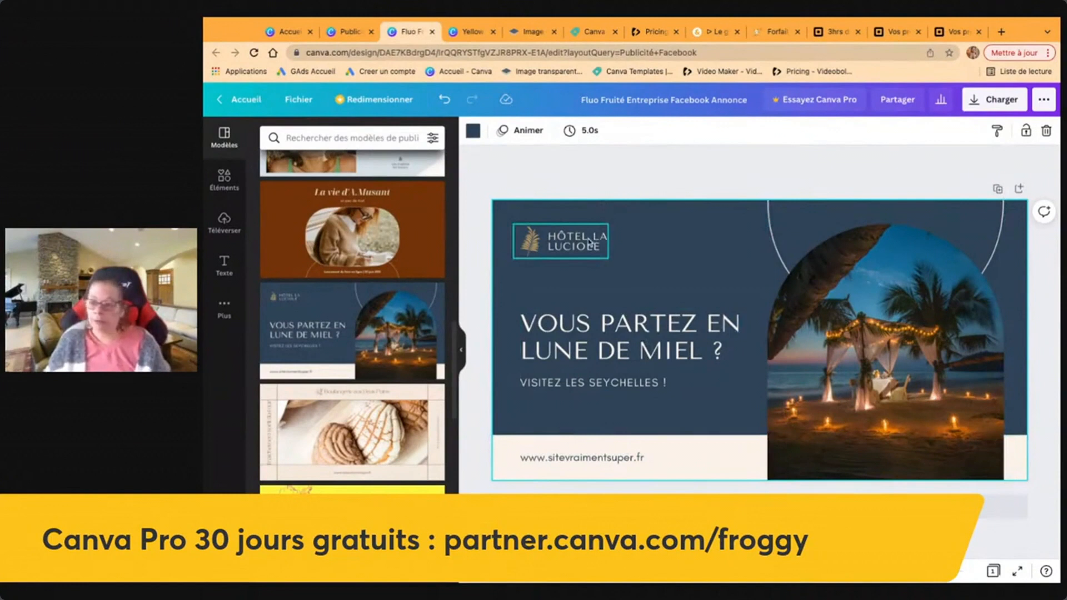
Replace the beach photo in the arch with the uploaded dog photo.
click(912, 341)
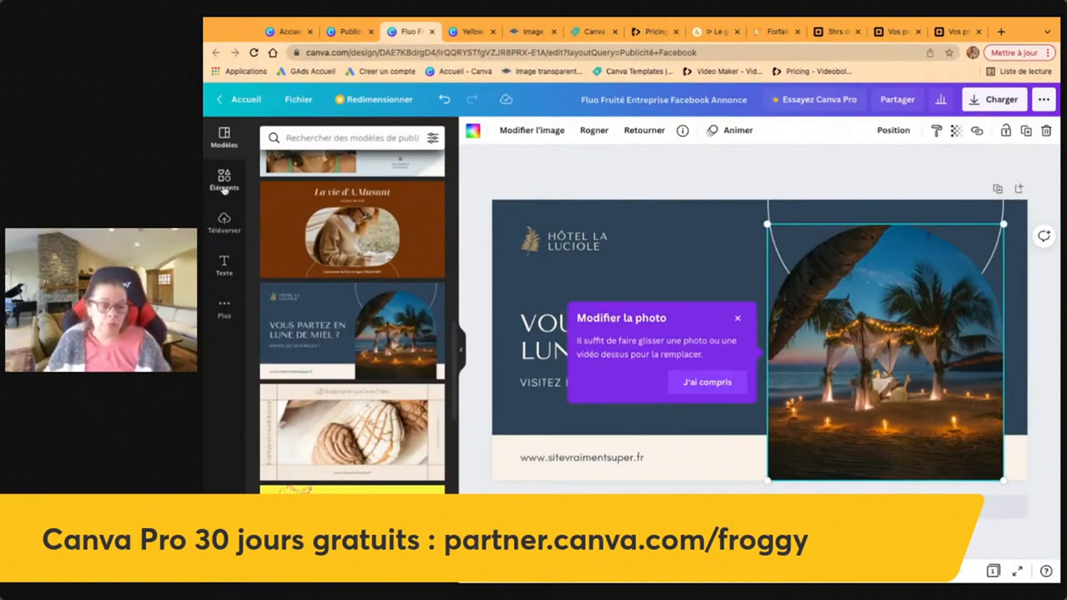
click(224, 221)
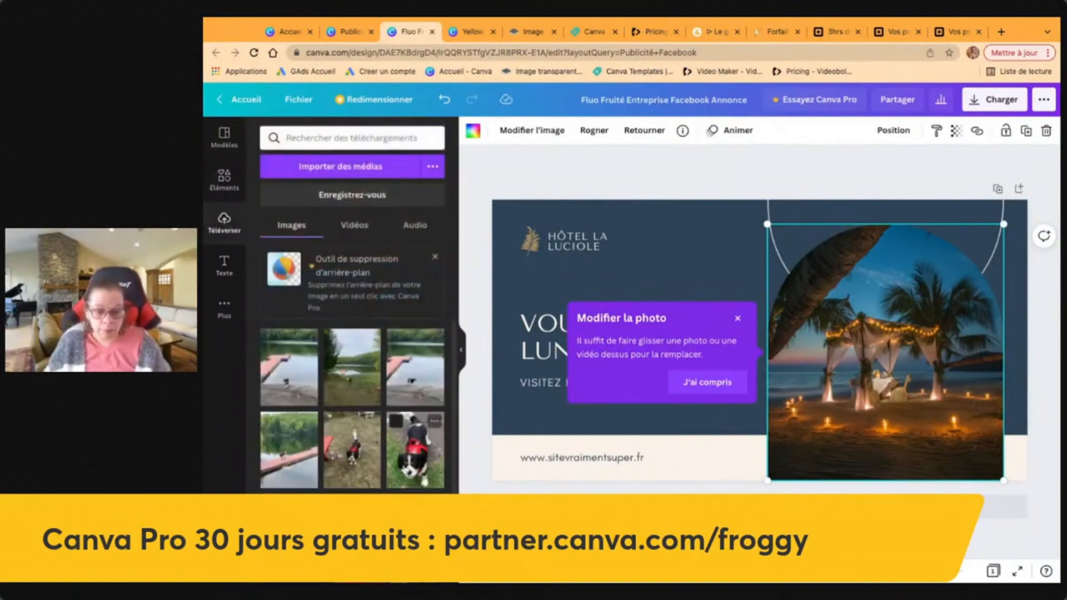
drag(415, 450, 877, 359)
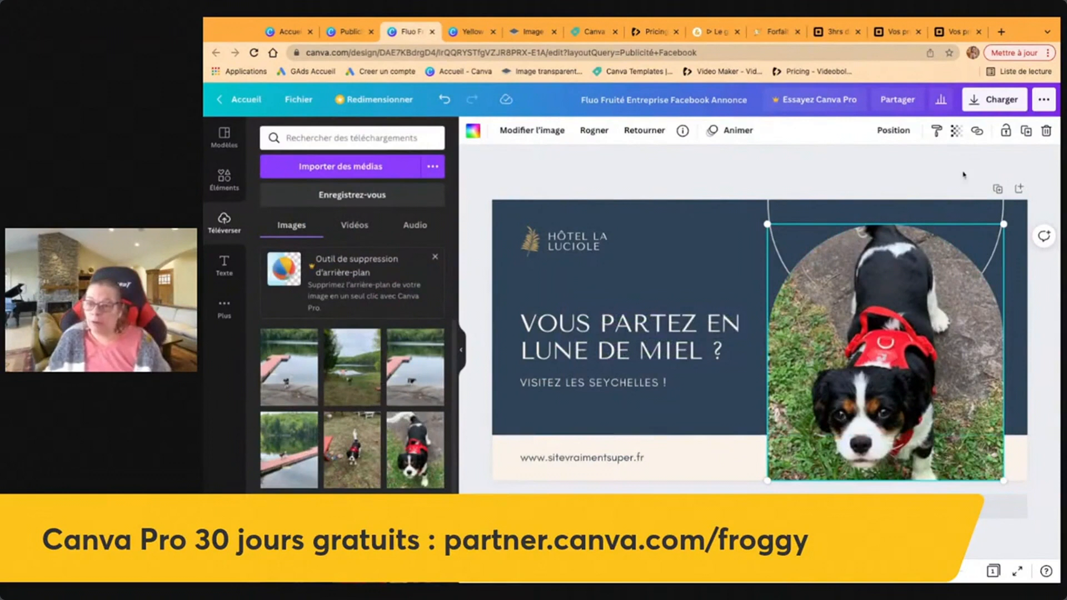
Fade the dog photo to 69 transparency and adjust its crop.
click(955, 131)
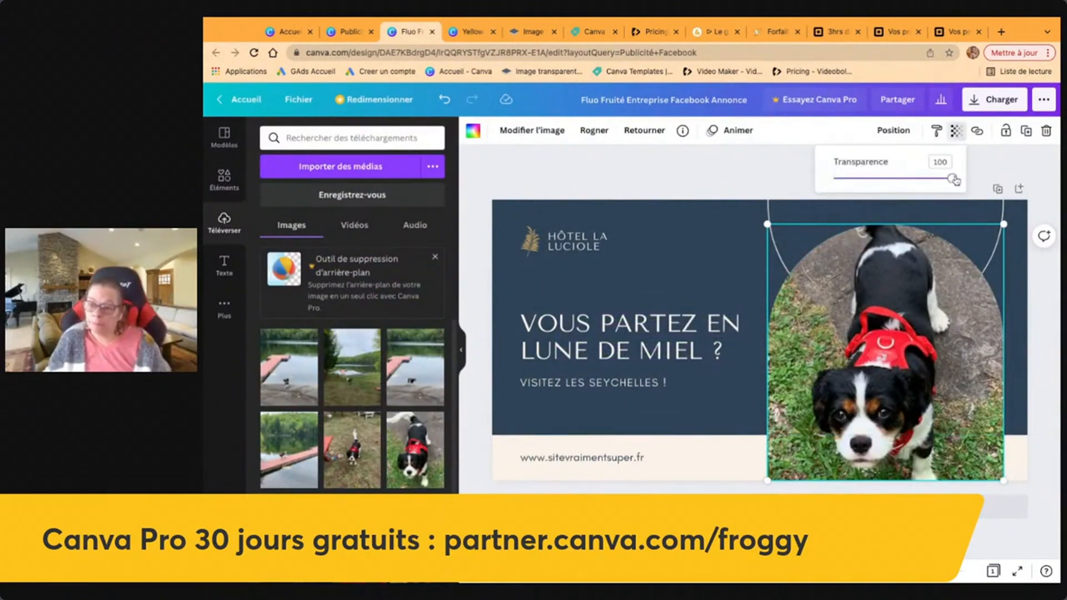
drag(953, 179, 915, 179)
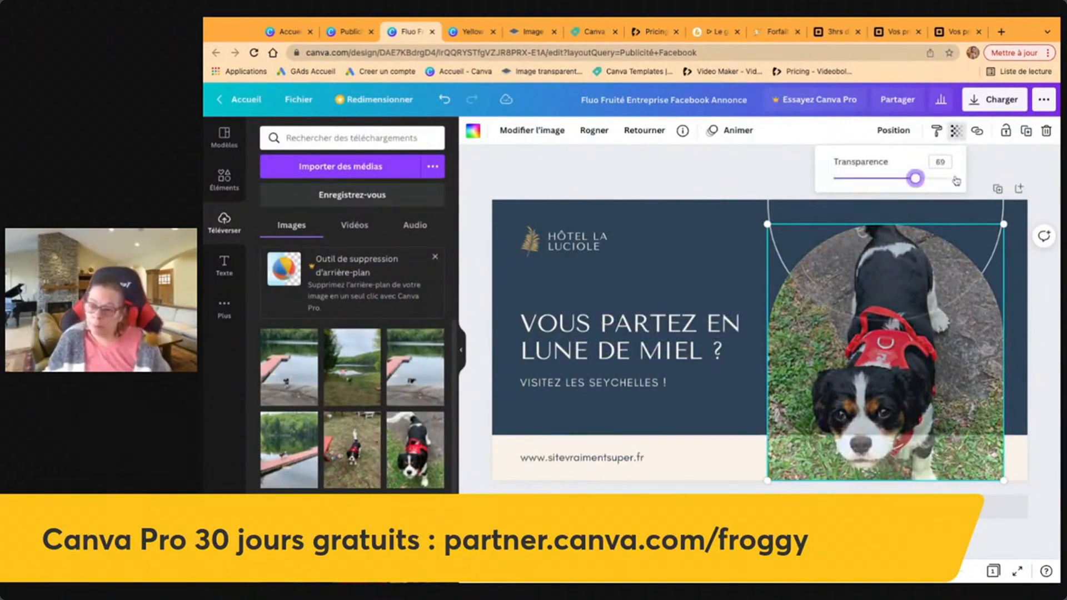
click(744, 172)
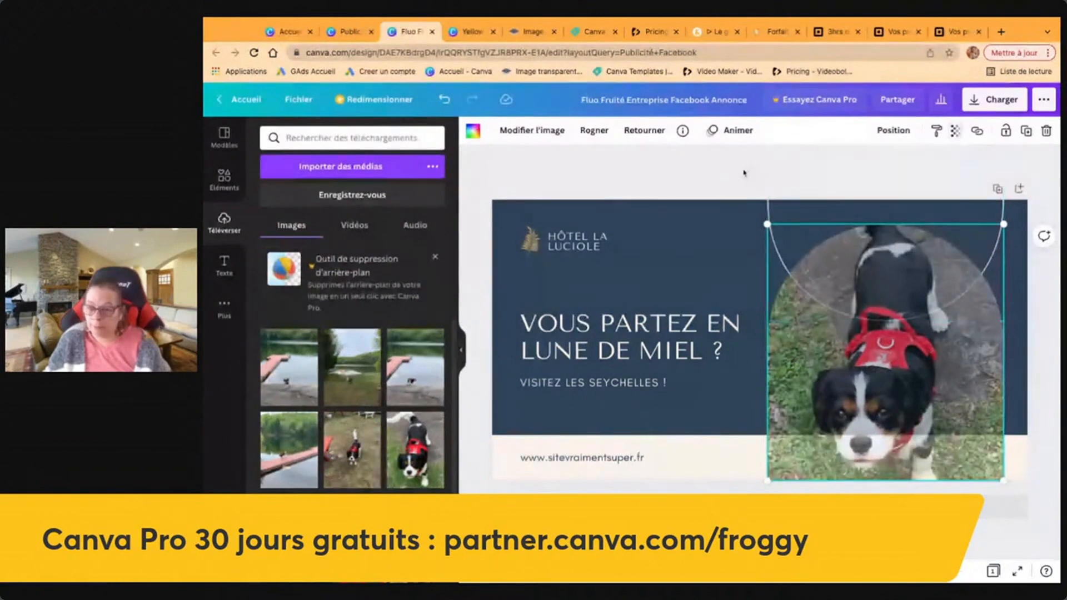
double_click(883, 396)
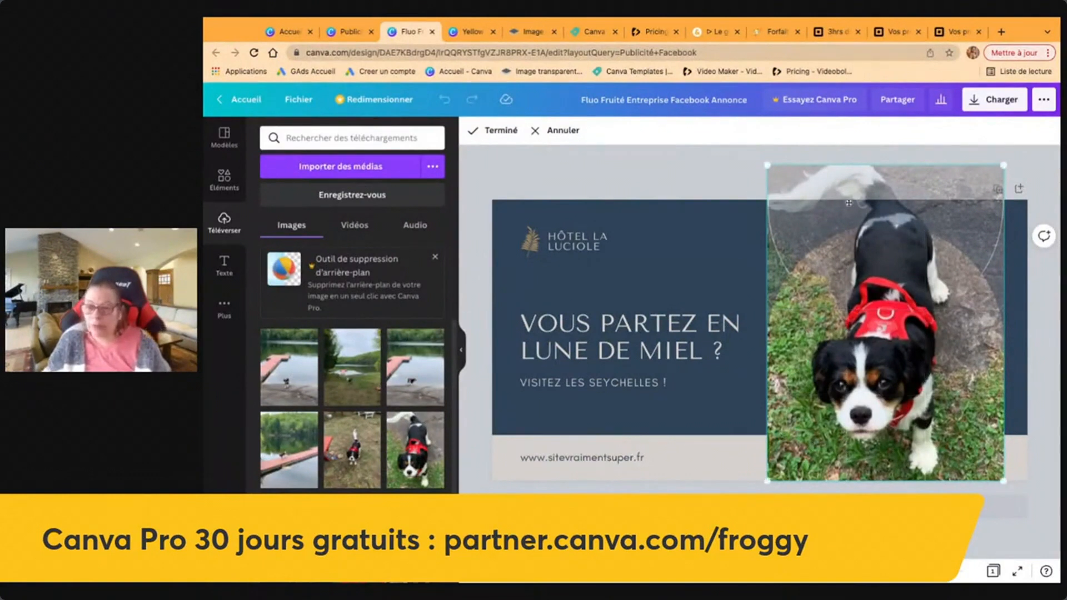
click(768, 166)
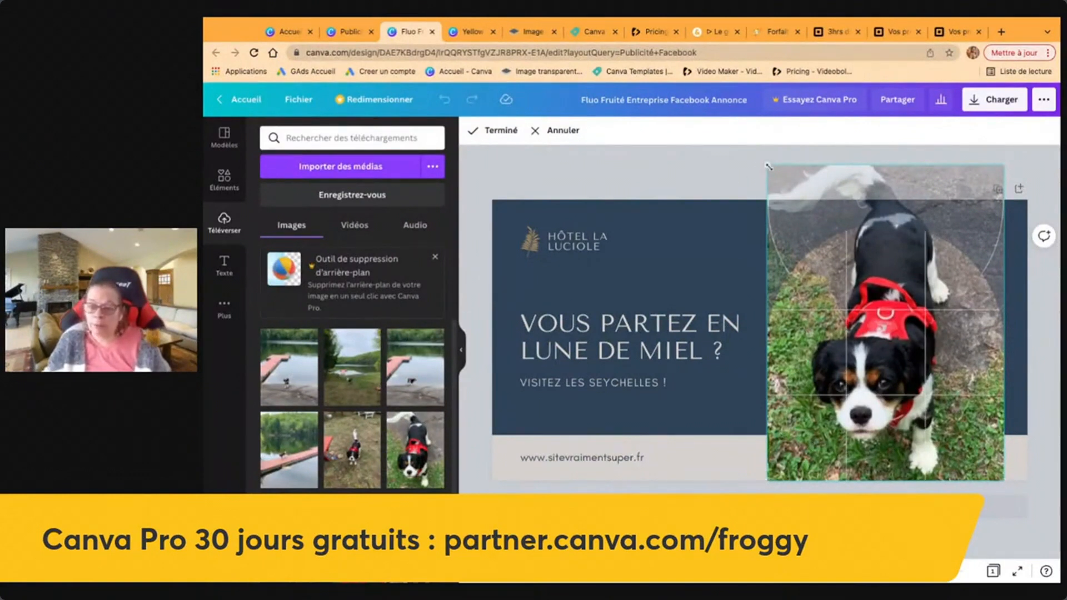
click(699, 161)
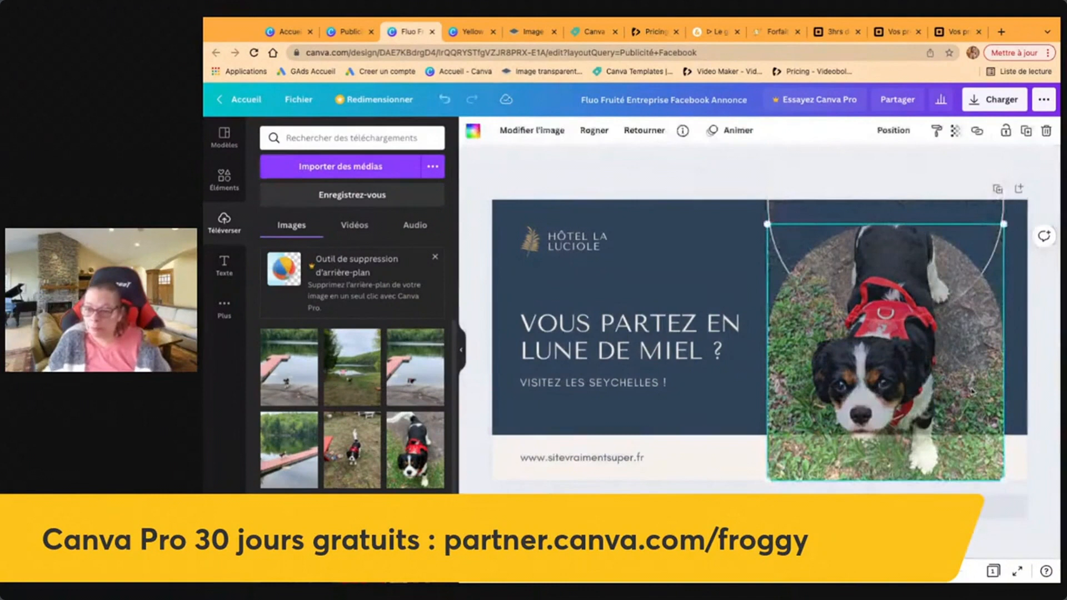
click(715, 177)
Set the 'VOUS PARTEZ EN LUNE DE MIEL ?' headline in Cooper Hewitt after trying other fonts.
click(653, 345)
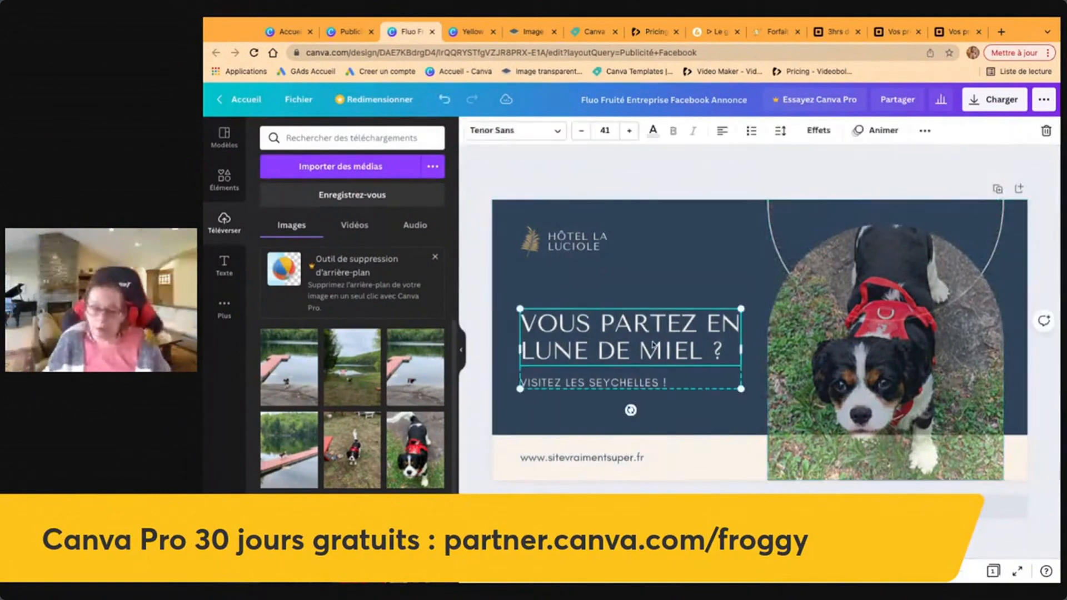
click(555, 132)
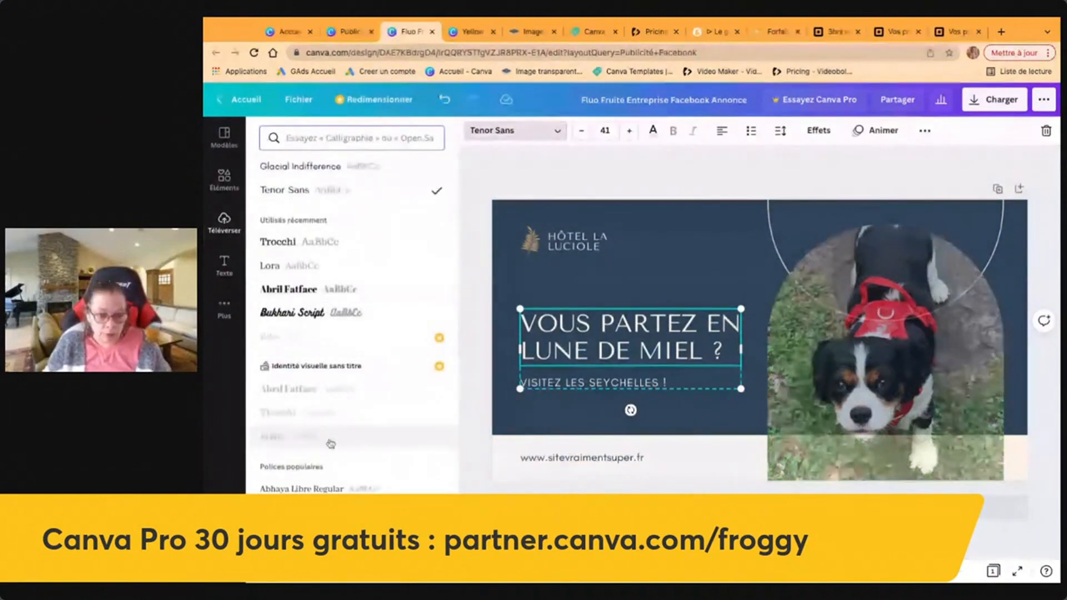
scroll(331, 449, down, 3)
scroll(331, 448, down, 3)
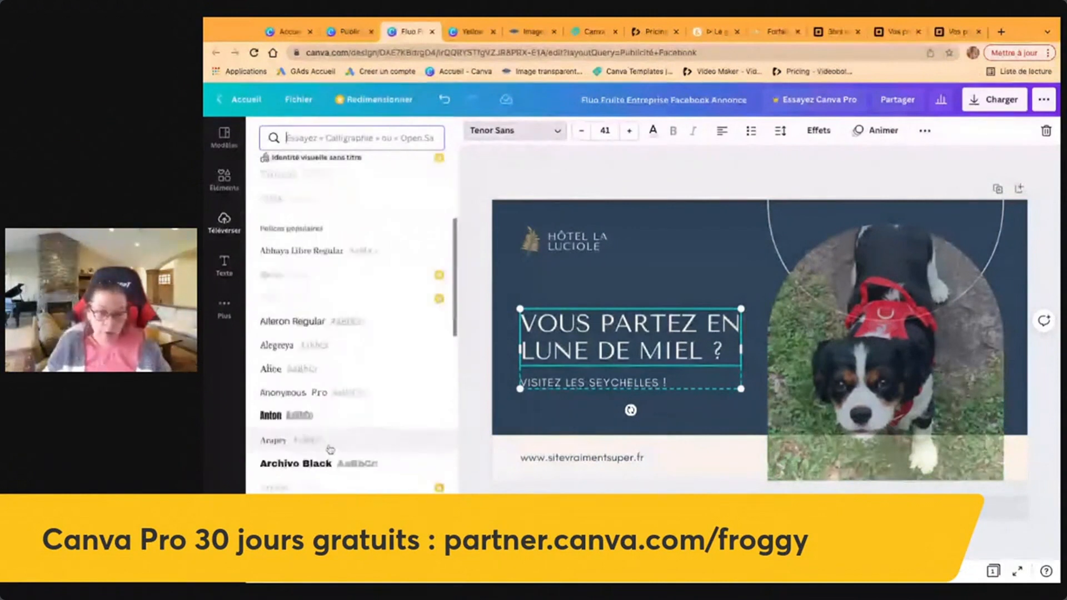
scroll(331, 449, down, 2)
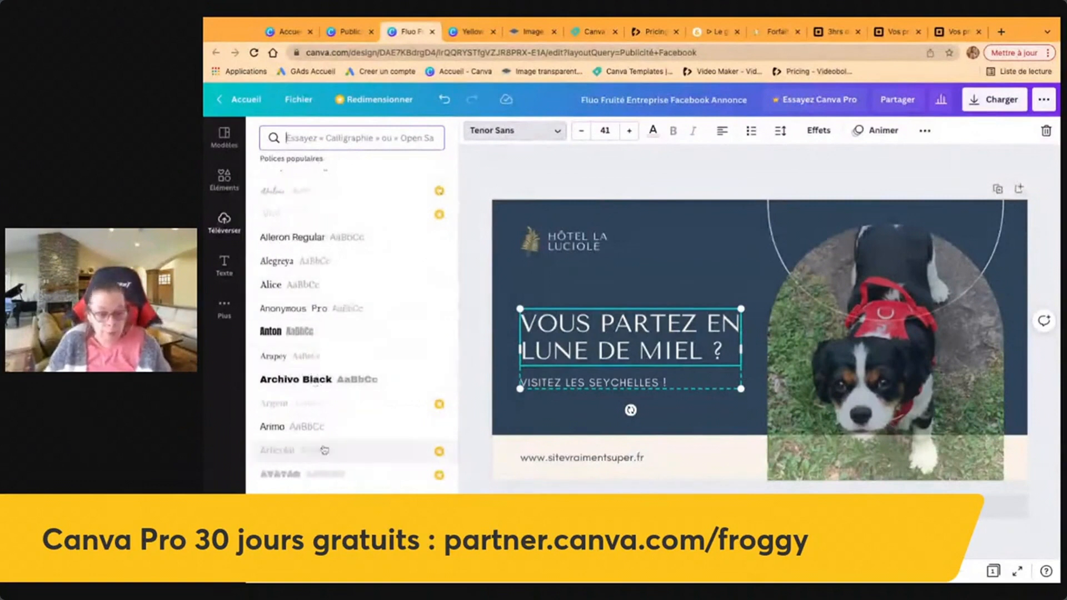
scroll(324, 449, down, 4)
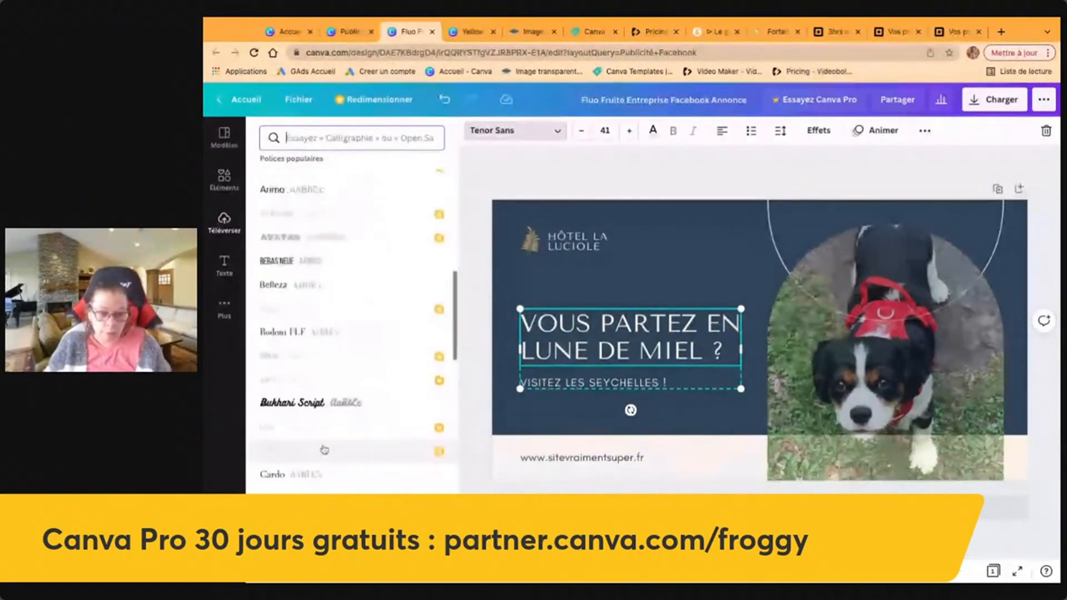
click(301, 404)
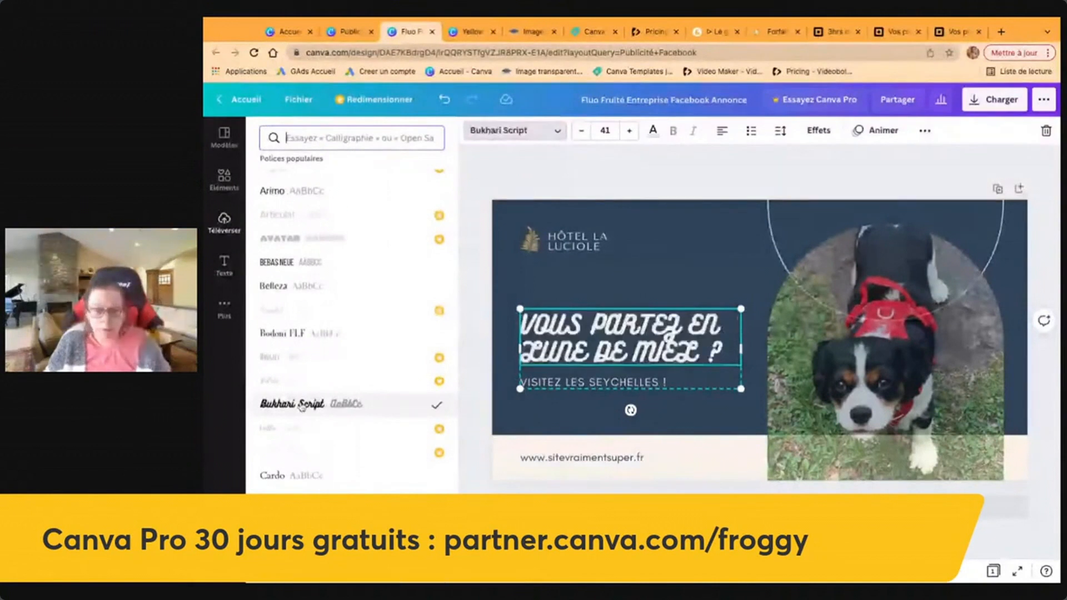
click(303, 288)
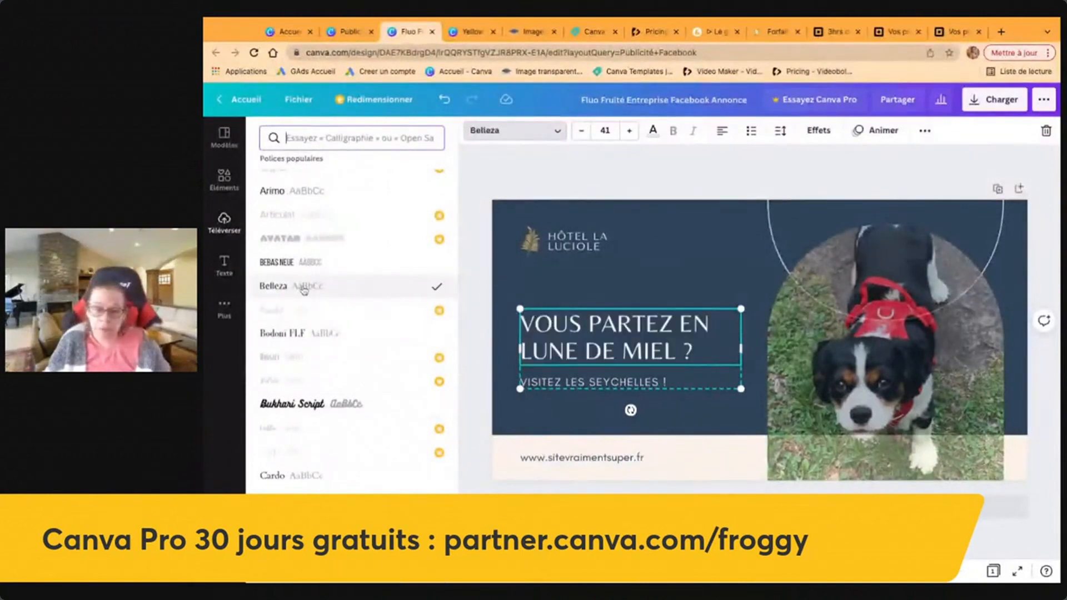
click(326, 193)
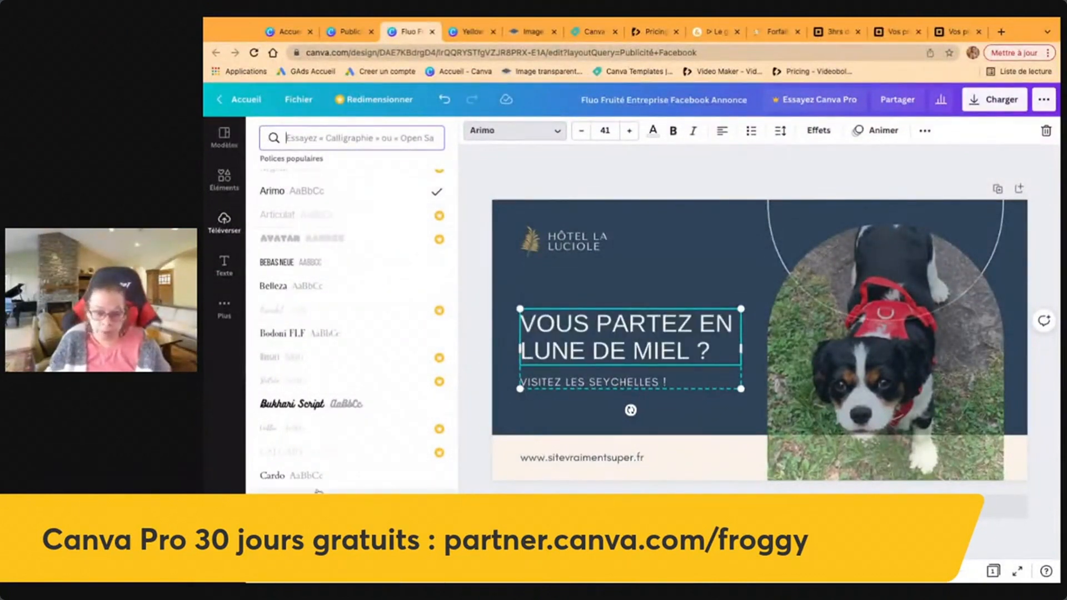
scroll(301, 489, down, 3)
click(341, 463)
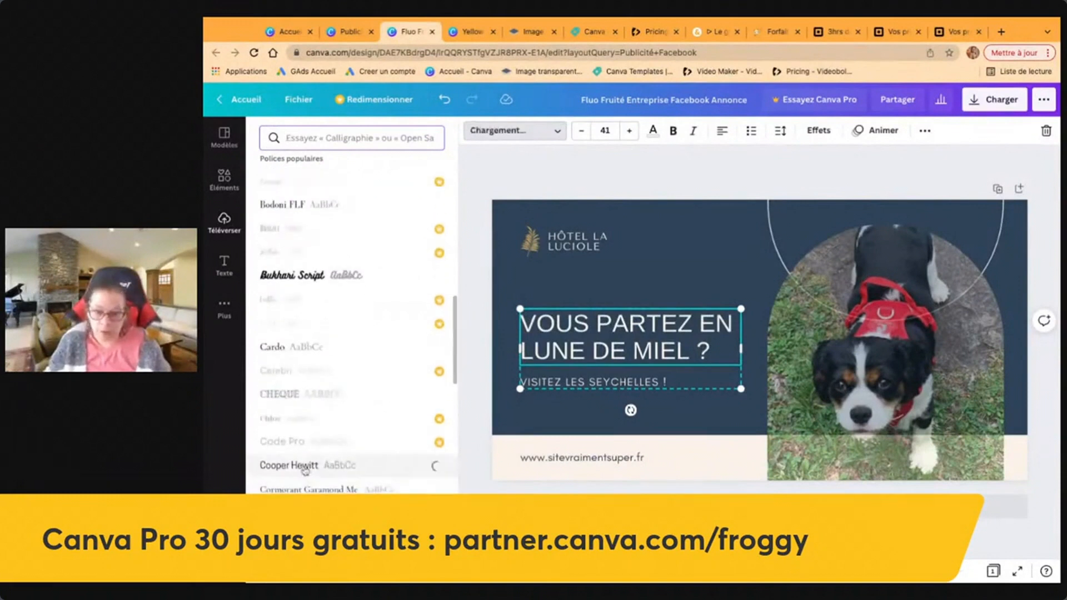
click(472, 435)
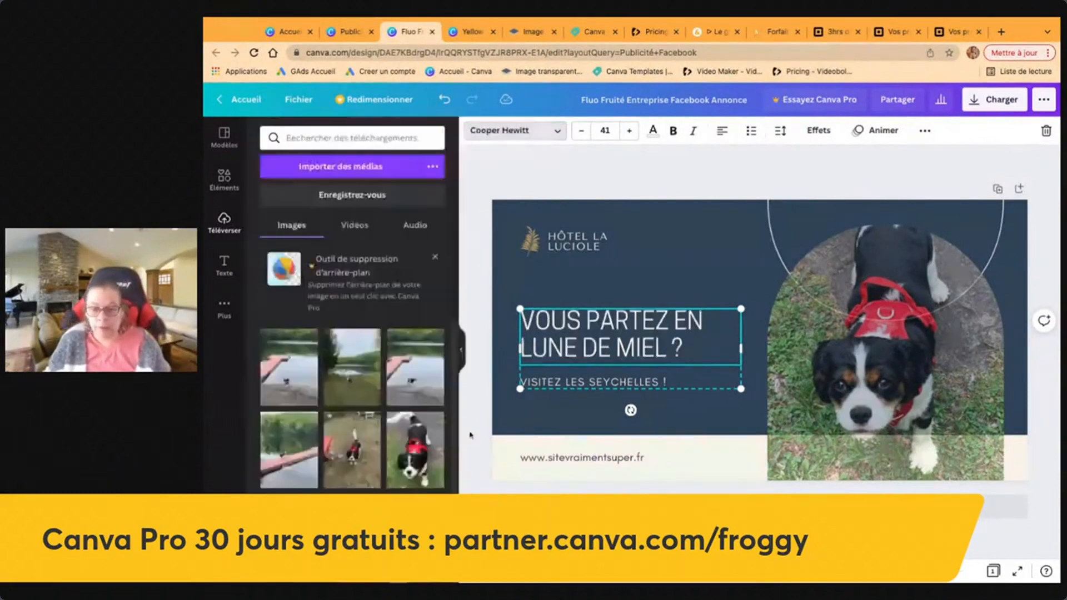
click(232, 267)
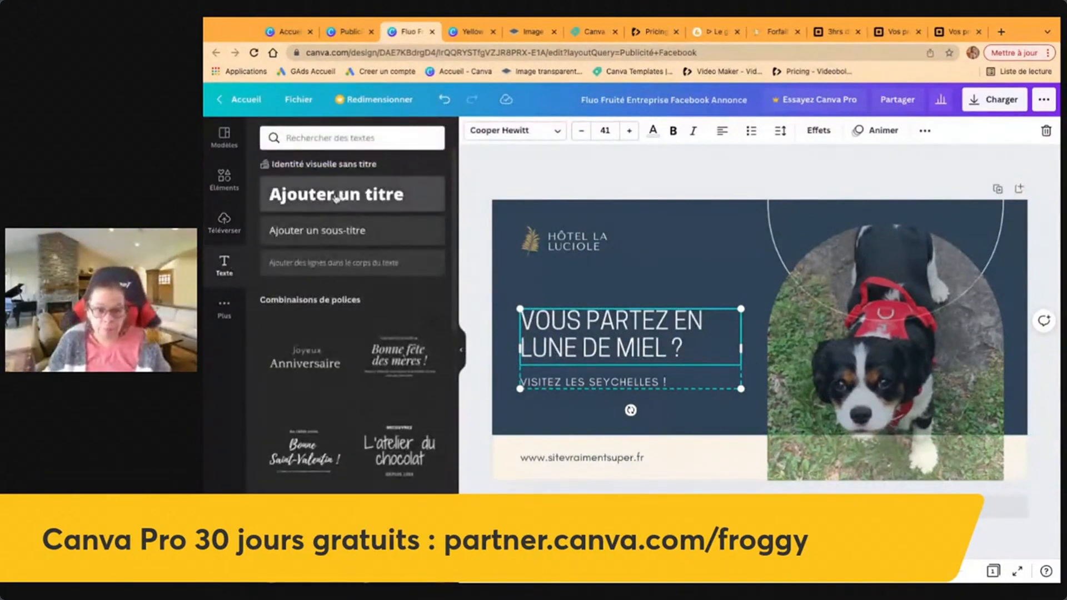
Add an 'Ajouter un titre' title and set it in Bukhari Script.
click(349, 200)
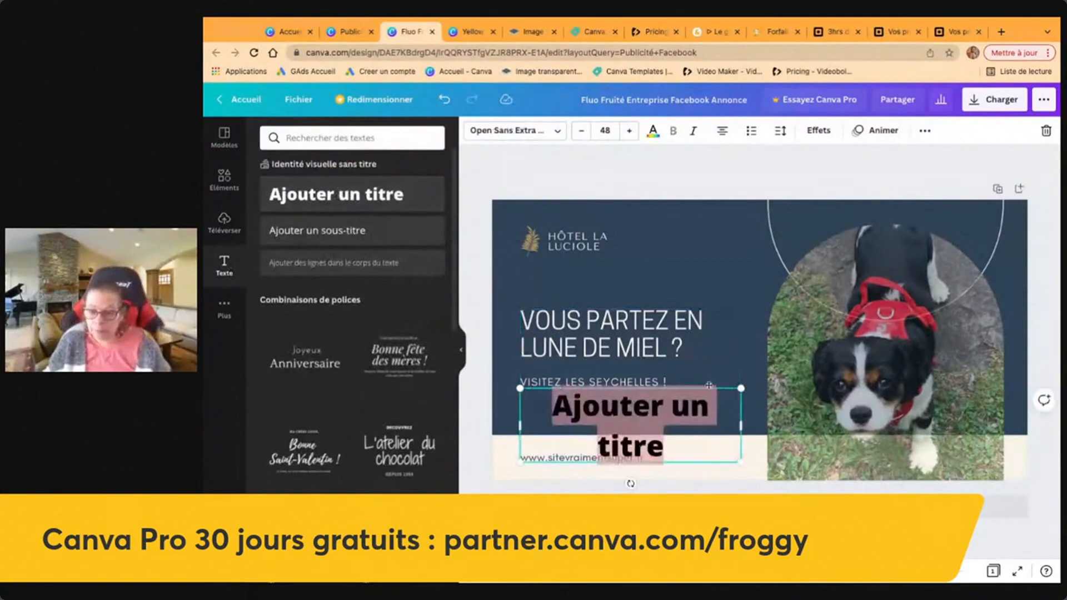
drag(708, 389, 785, 225)
click(514, 130)
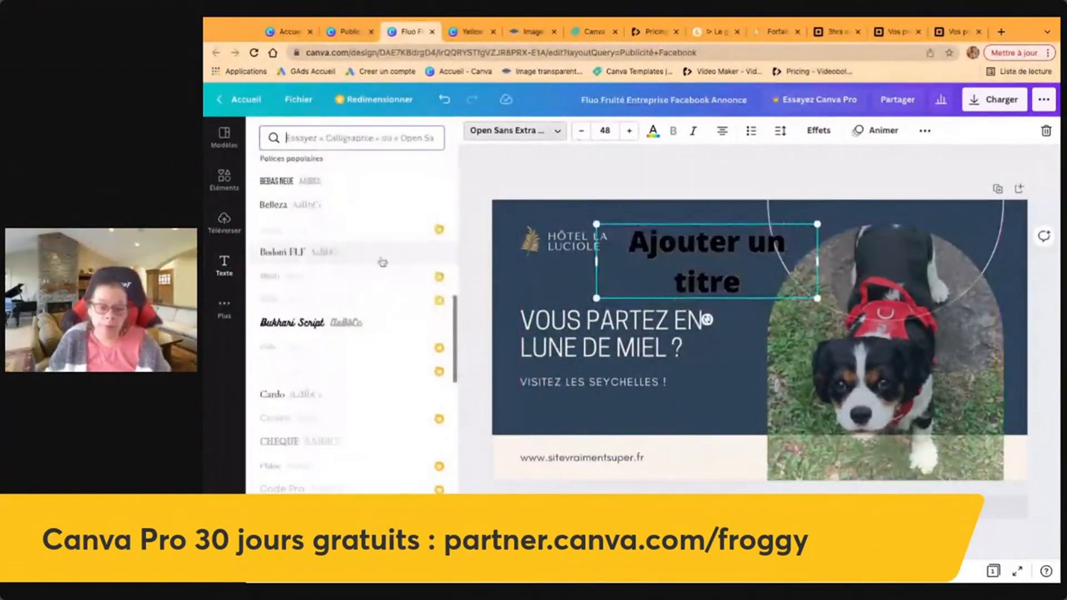
click(334, 322)
Colour the title red and place it just above the main heading.
click(653, 132)
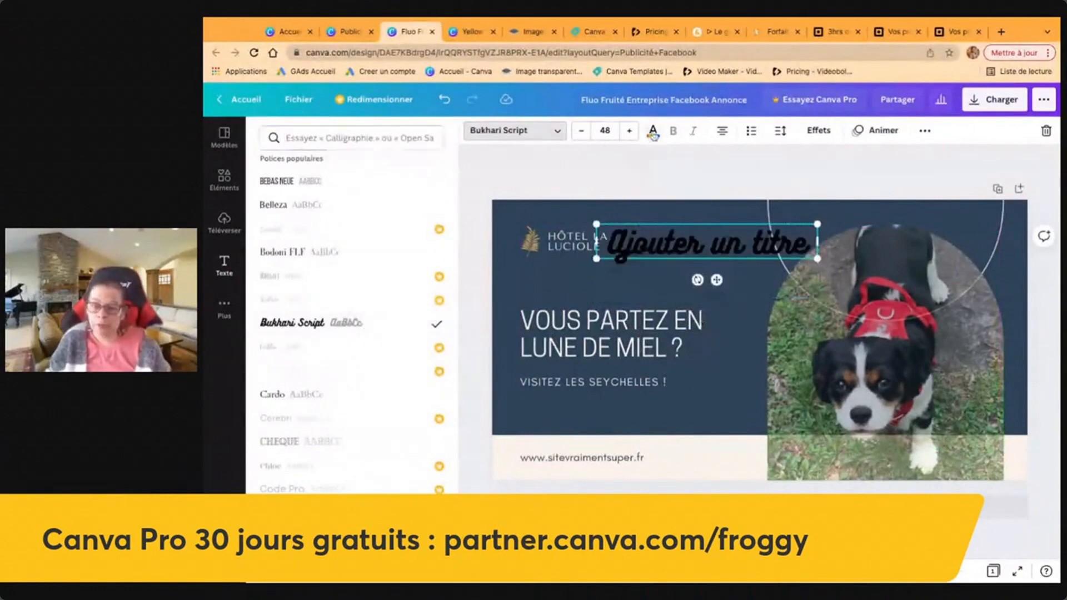
click(421, 405)
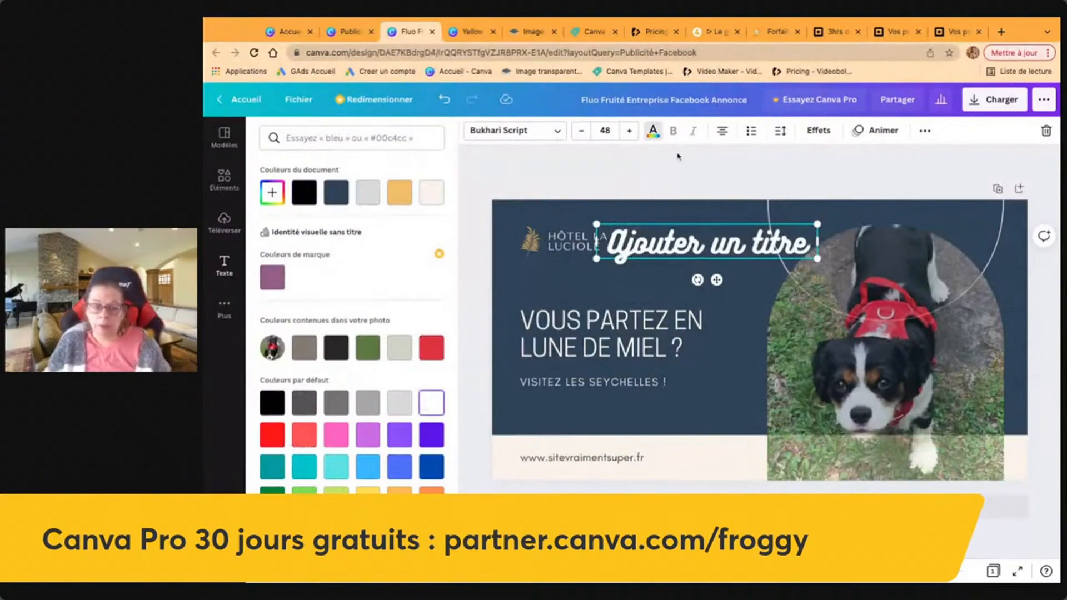
click(402, 193)
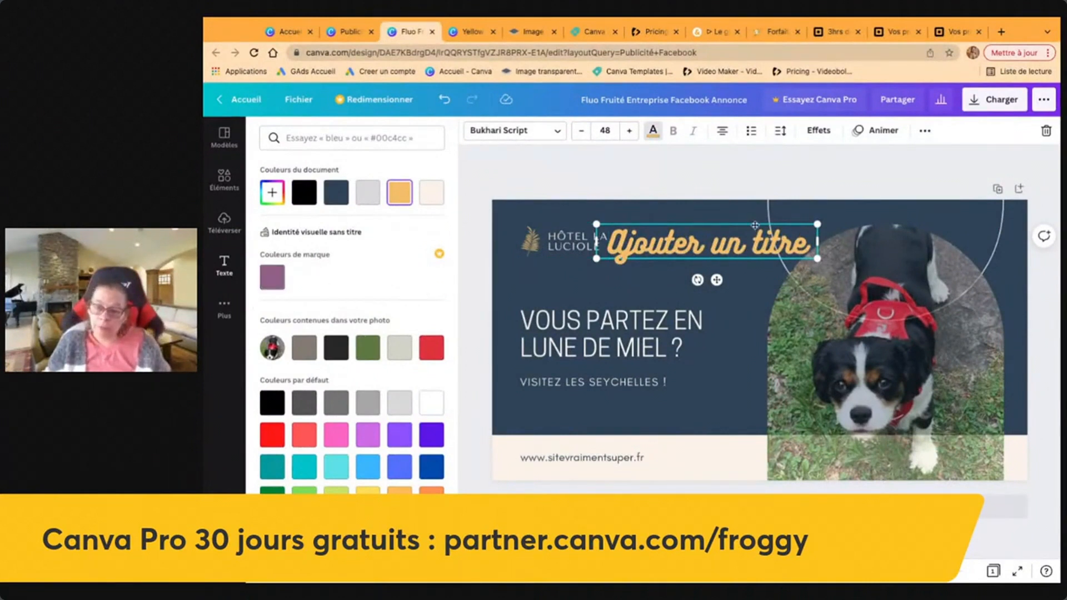
drag(755, 225, 705, 259)
drag(755, 225, 704, 259)
click(709, 176)
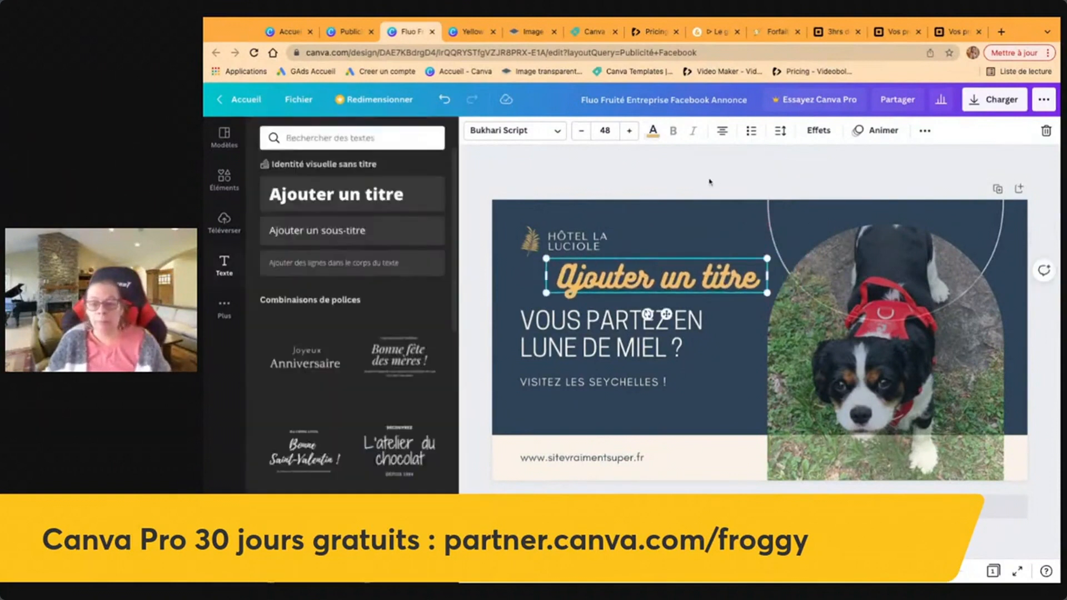
click(653, 131)
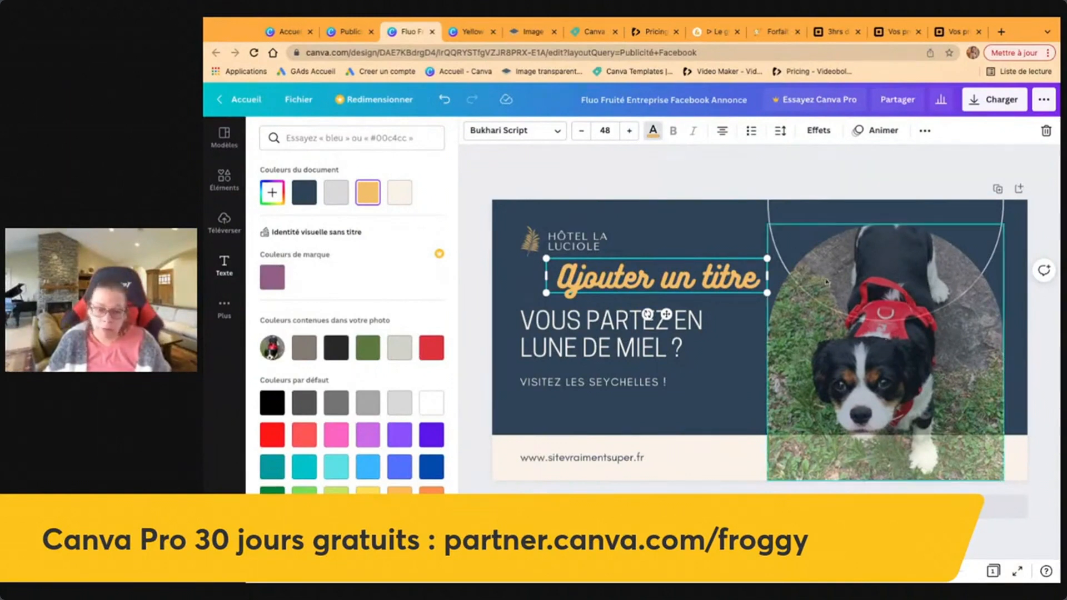
click(438, 353)
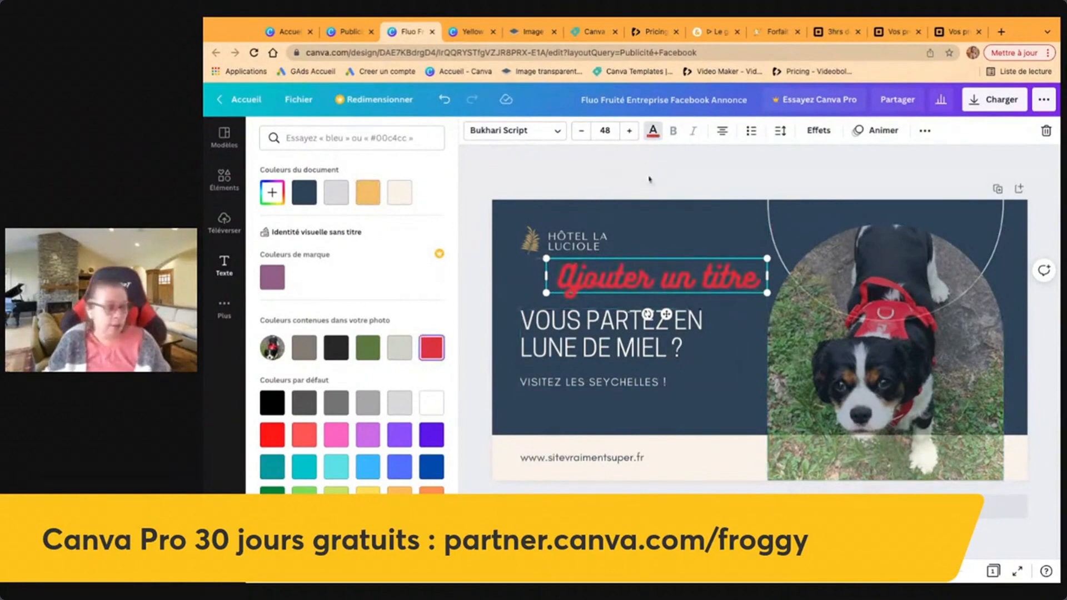
key(Escape)
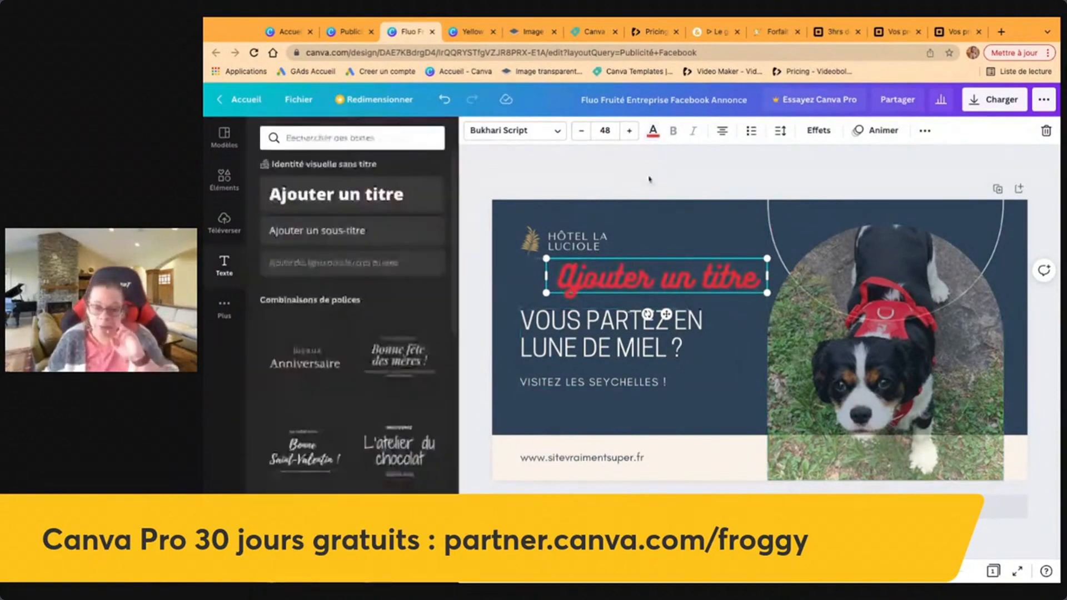
Apply the 'Tout le monde a besoin d'aventure.' template with the woman in a hat.
click(222, 138)
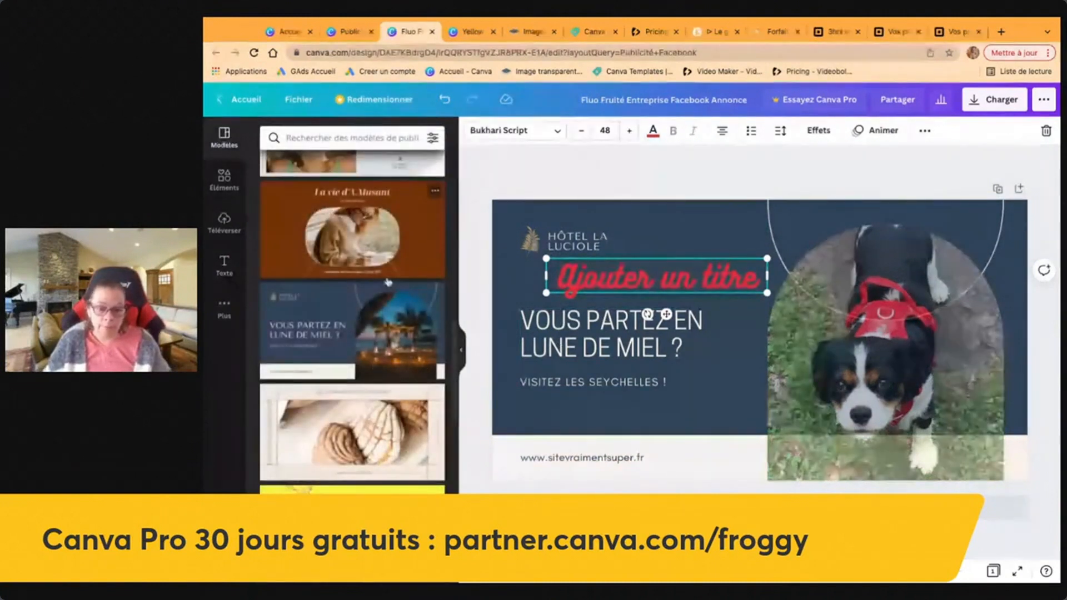
scroll(387, 282, down, 15)
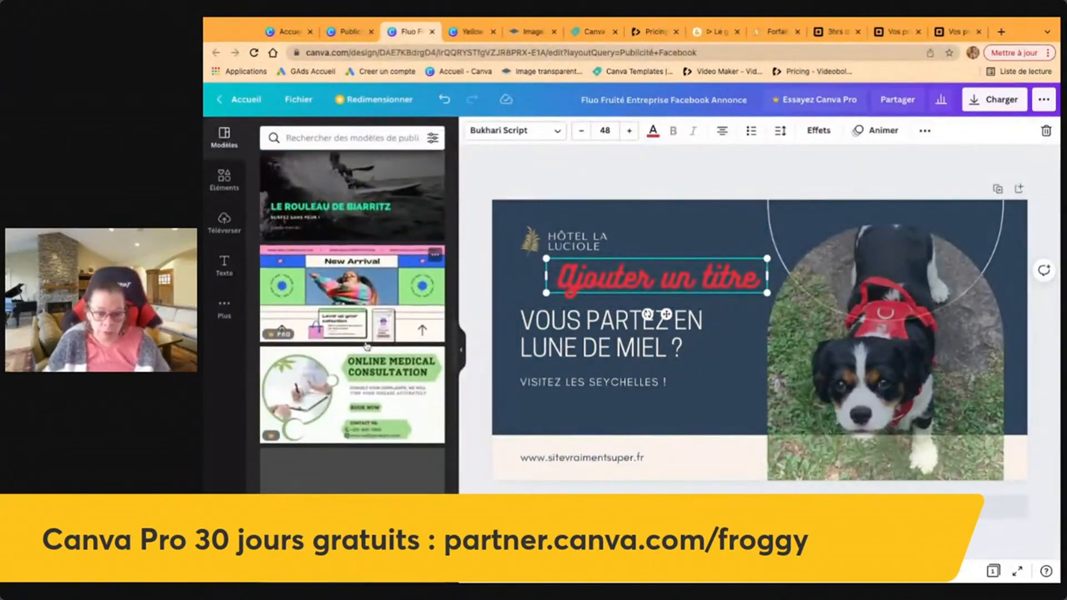
scroll(366, 346, down, 3)
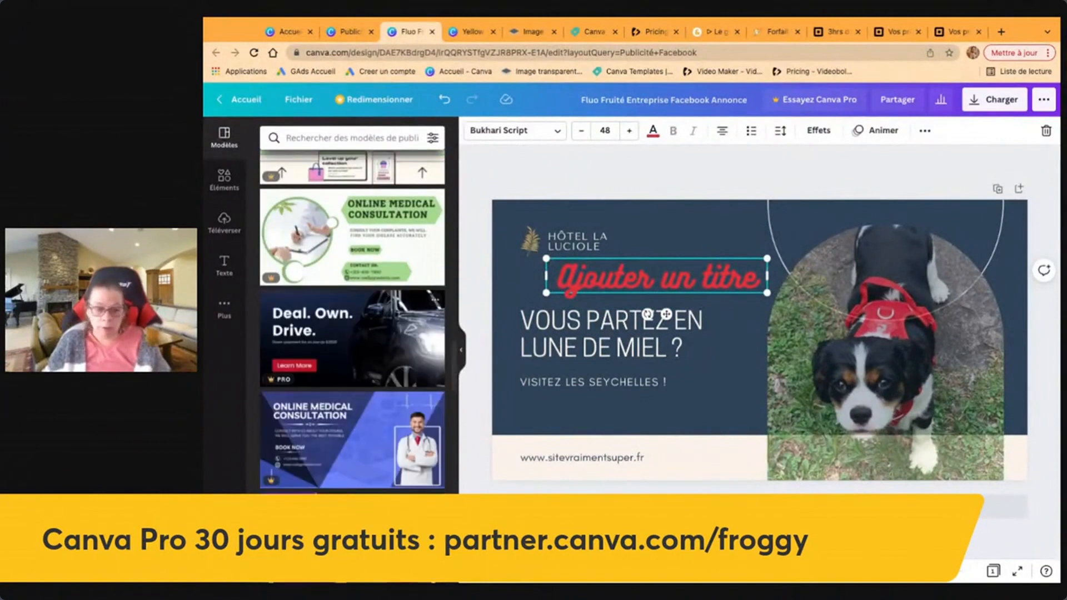
scroll(420, 364, down, 2)
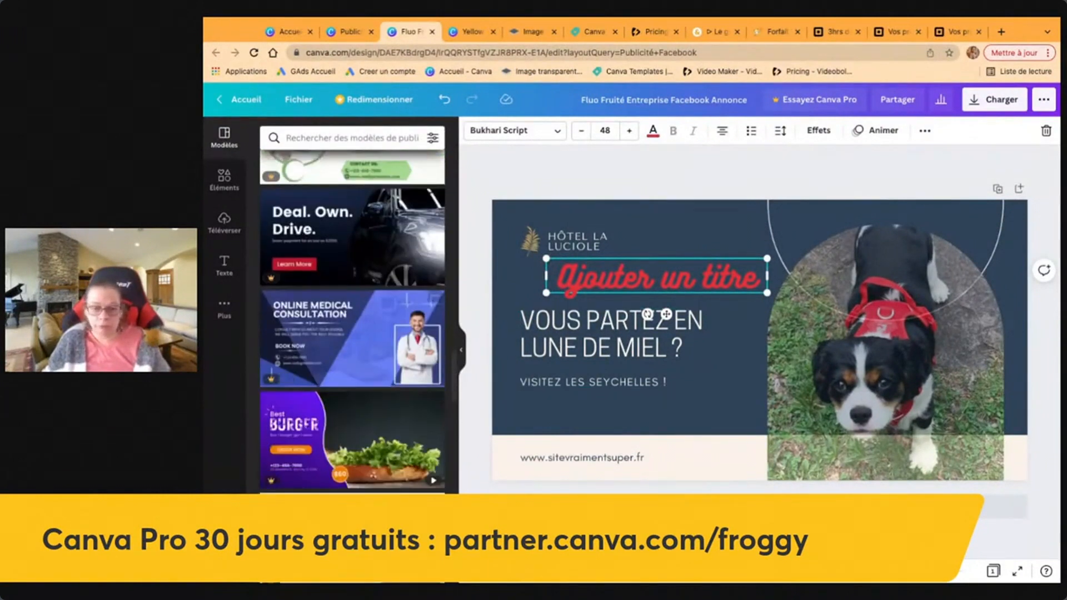
click(354, 364)
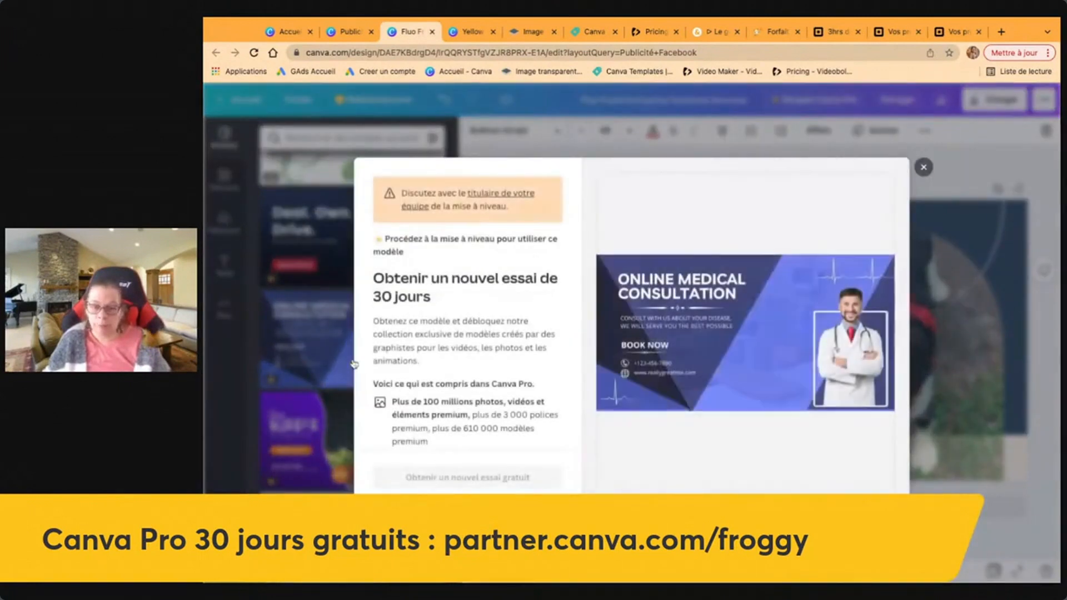
click(923, 166)
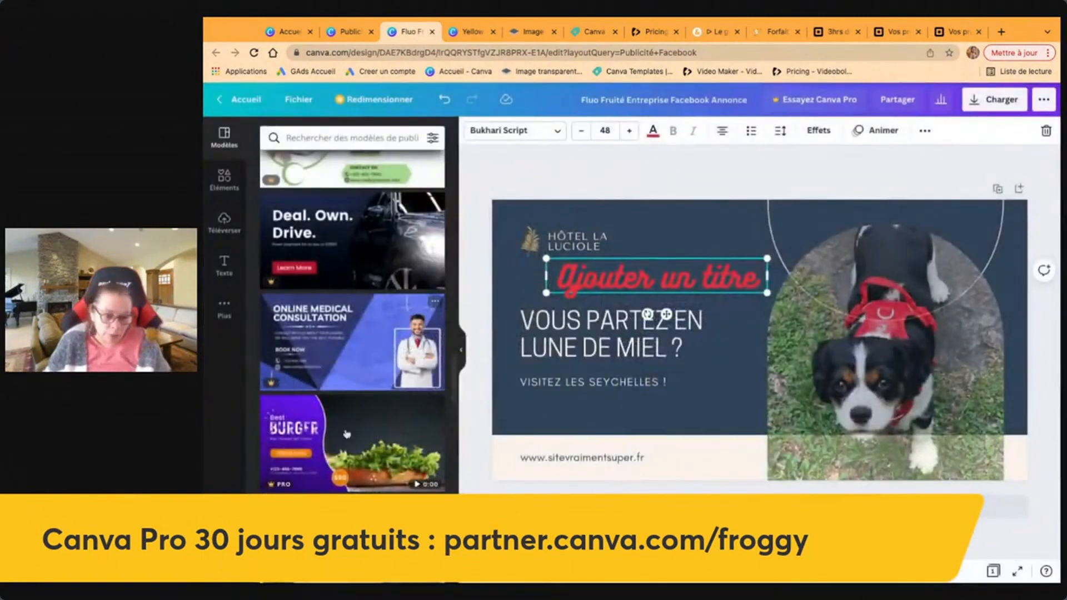
scroll(344, 460, down, 2)
scroll(345, 460, down, 2)
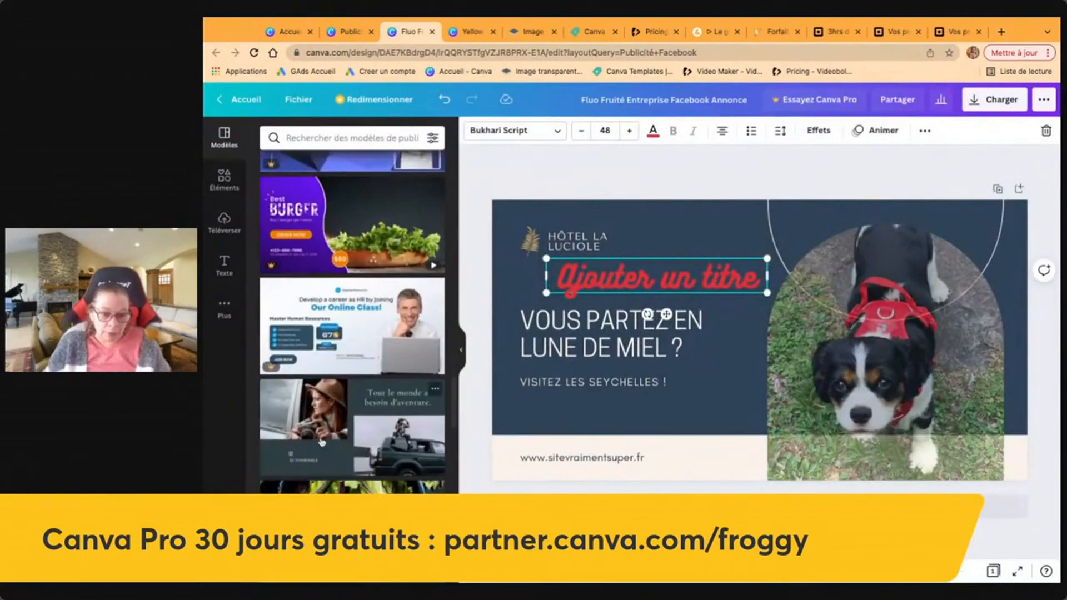
click(321, 442)
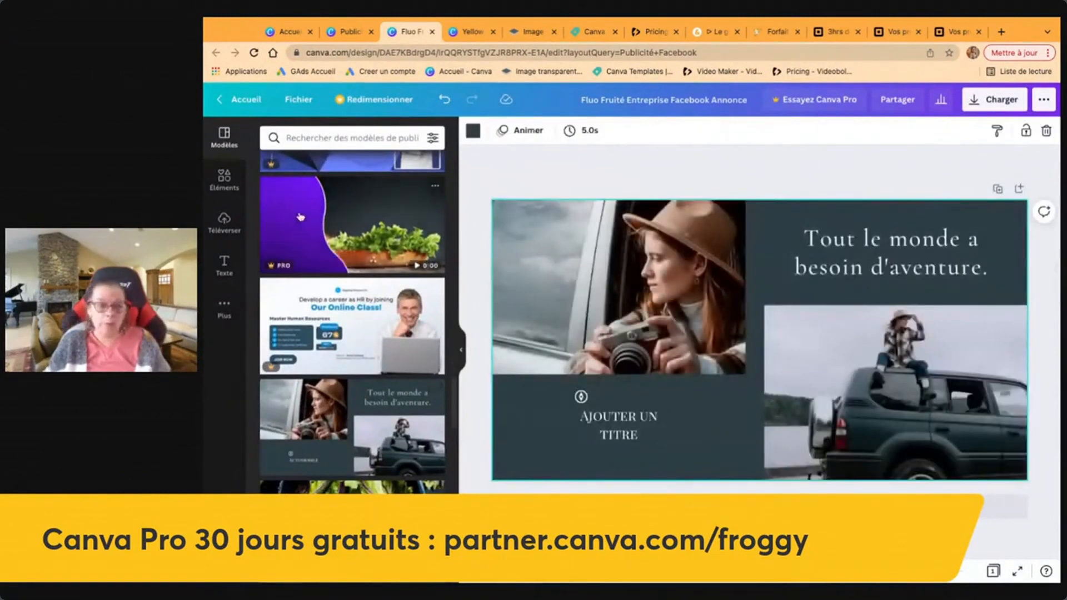
Fill the top-left frame with the SEO keyboard image and bottom-right with the patio-window photo.
click(225, 225)
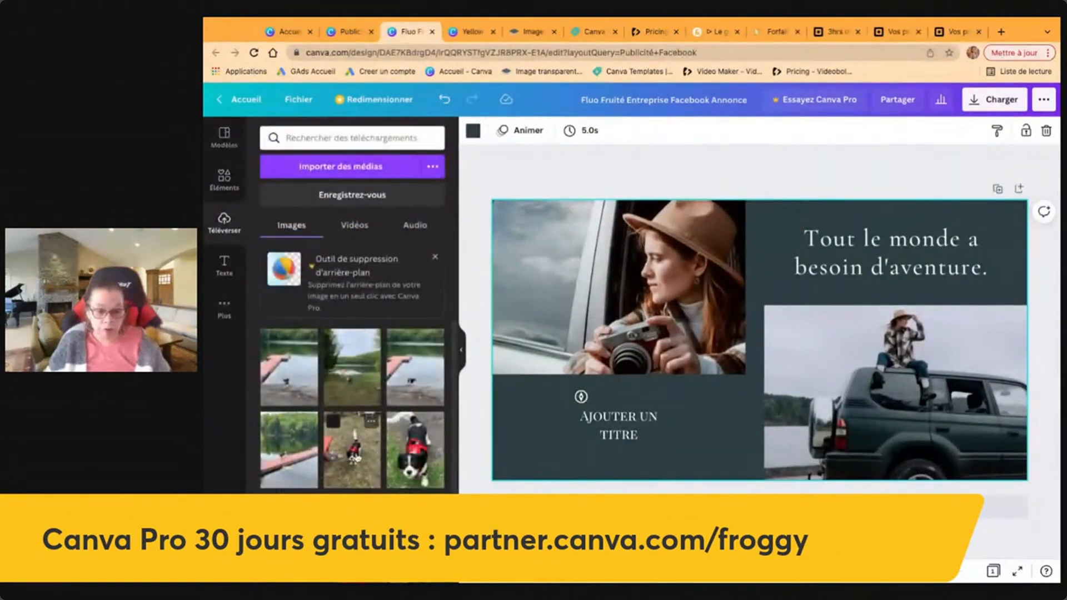
drag(352, 444, 894, 392)
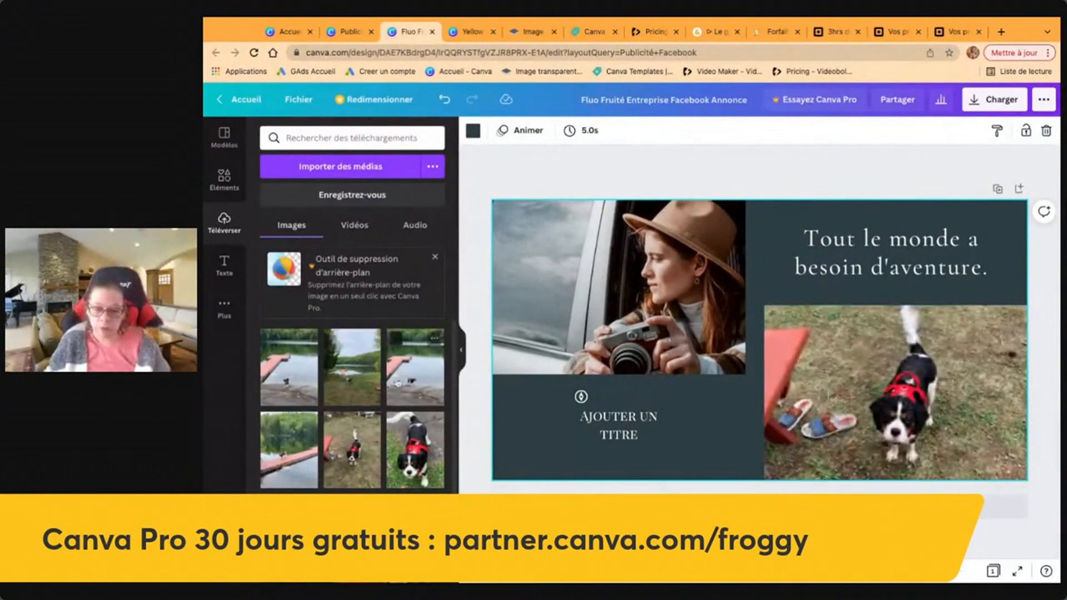
click(413, 375)
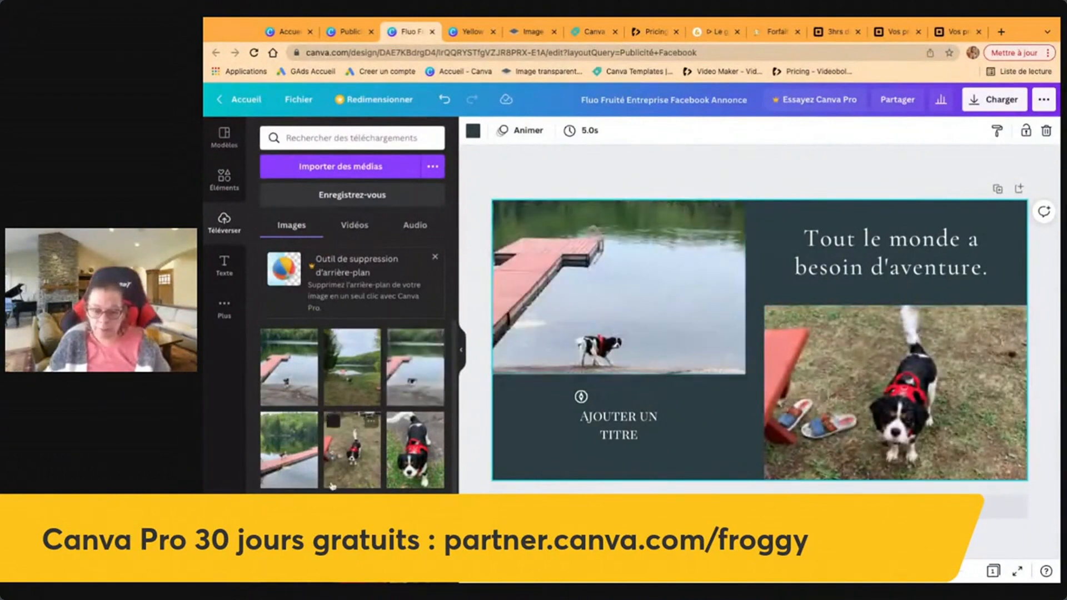
scroll(337, 487, down, 10)
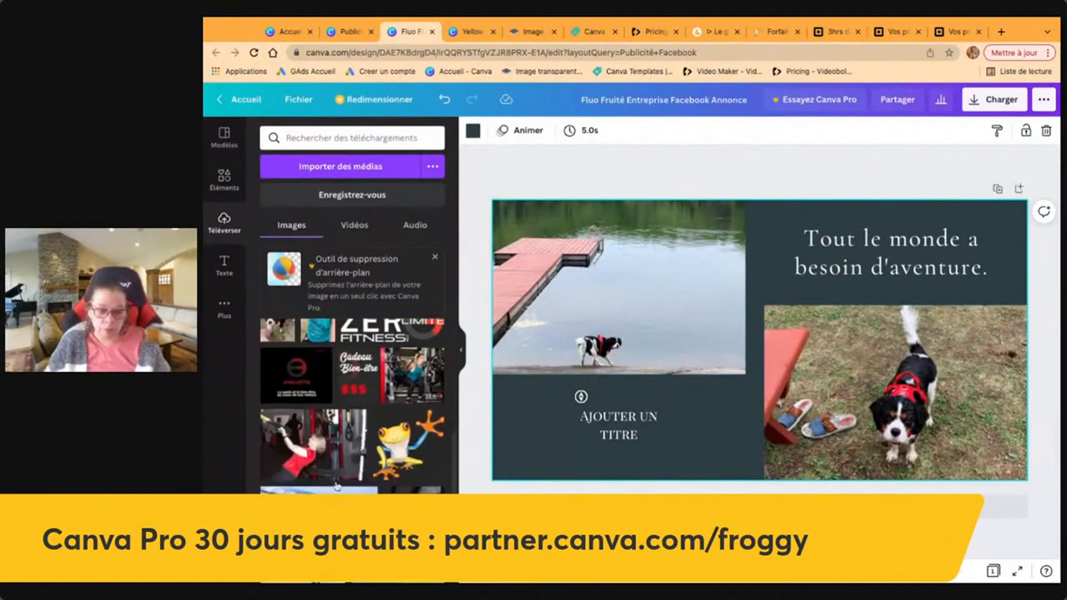
click(319, 472)
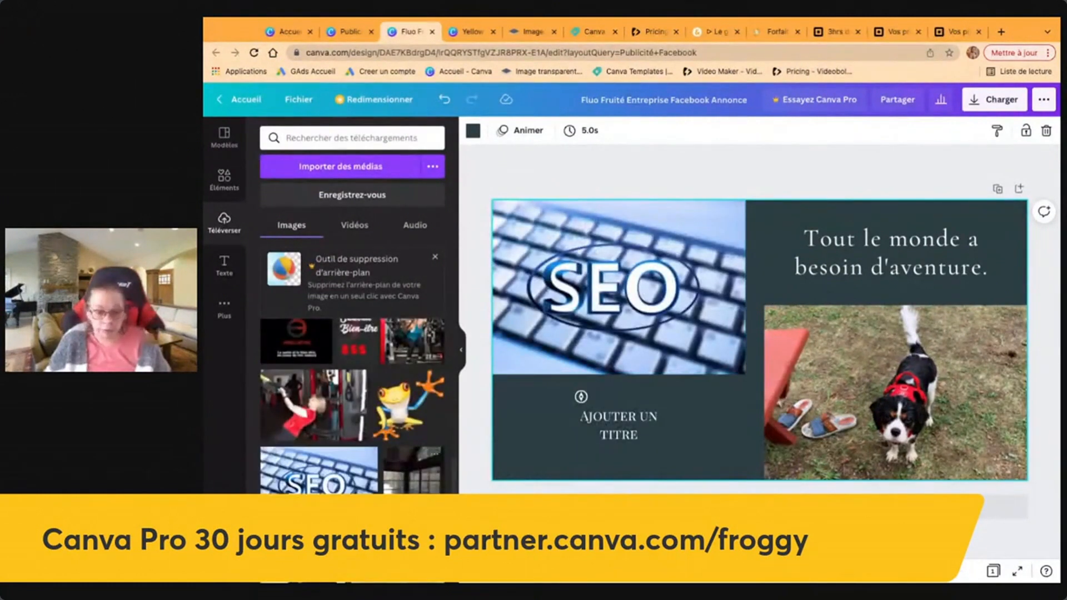
drag(414, 470, 895, 393)
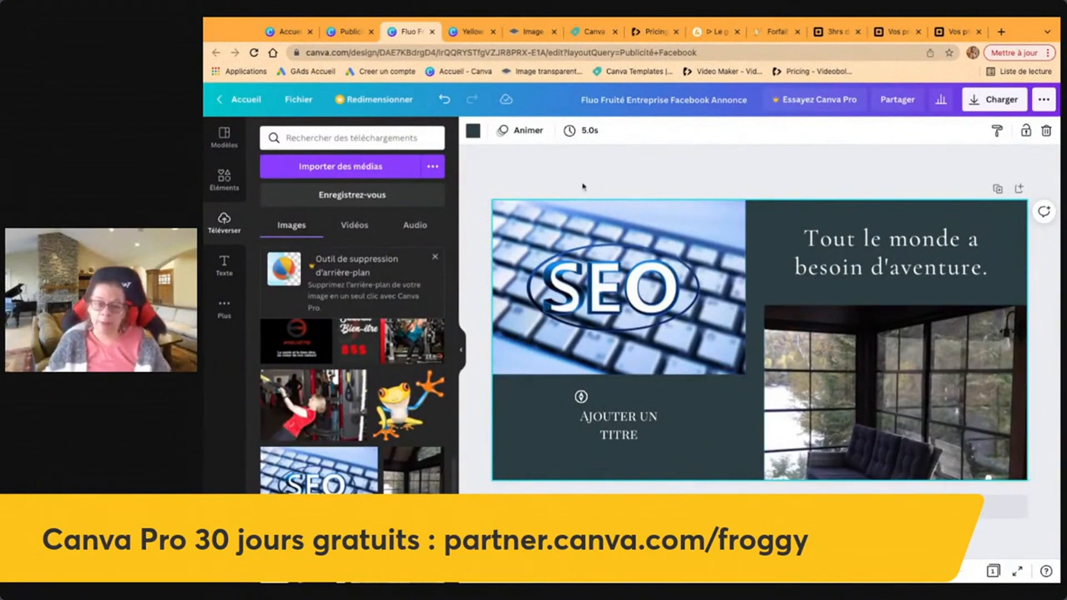
click(474, 132)
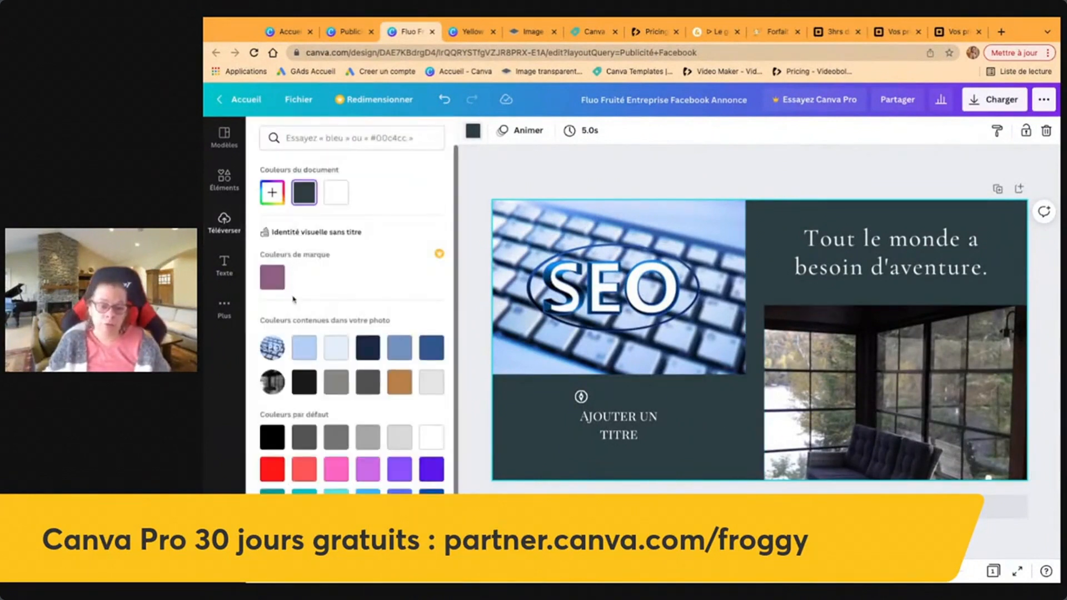
Make the background dark blue and place a small frog image beside 'Ajouter un titre'.
click(400, 382)
click(439, 348)
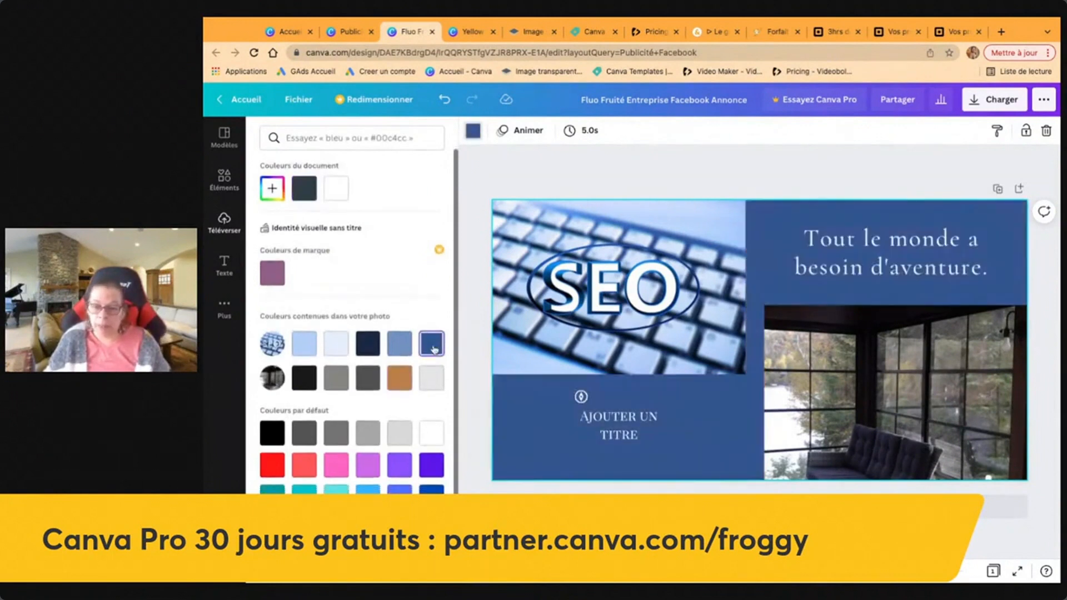
click(224, 221)
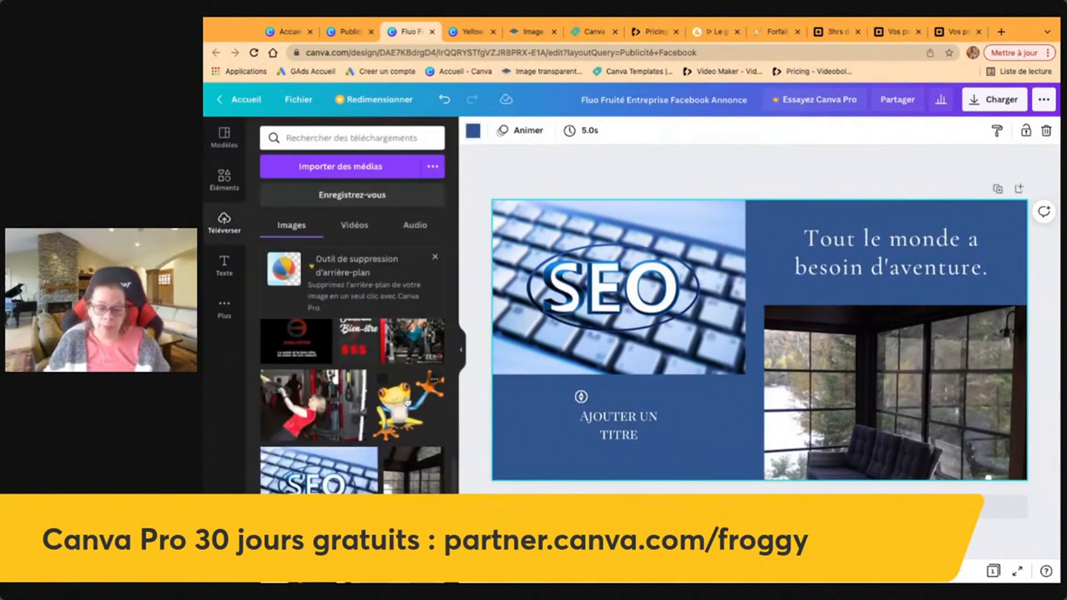
click(395, 386)
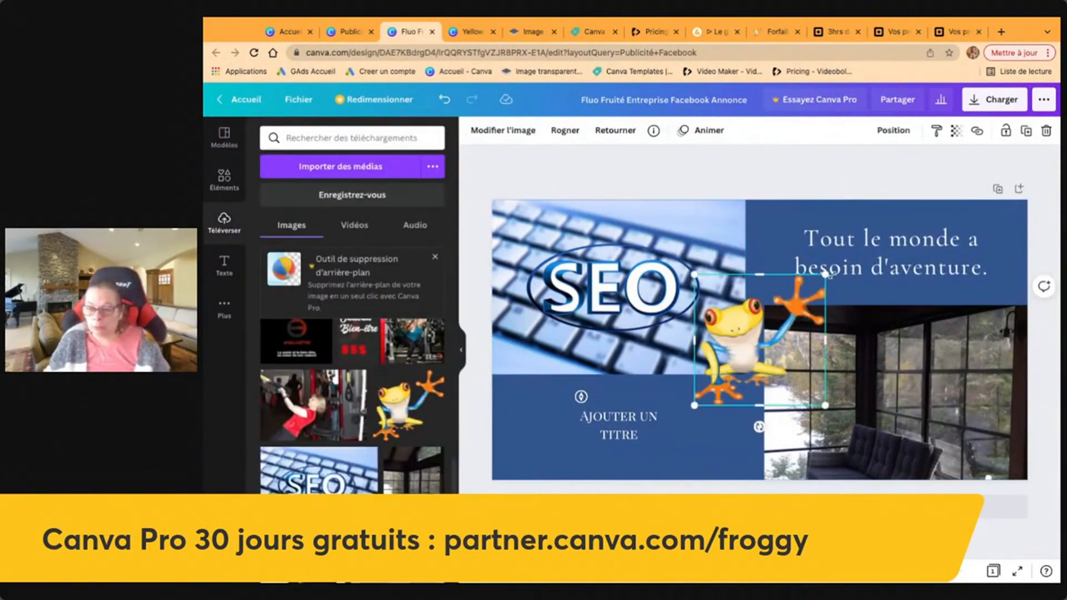
drag(827, 275, 759, 340)
drag(717, 376, 703, 418)
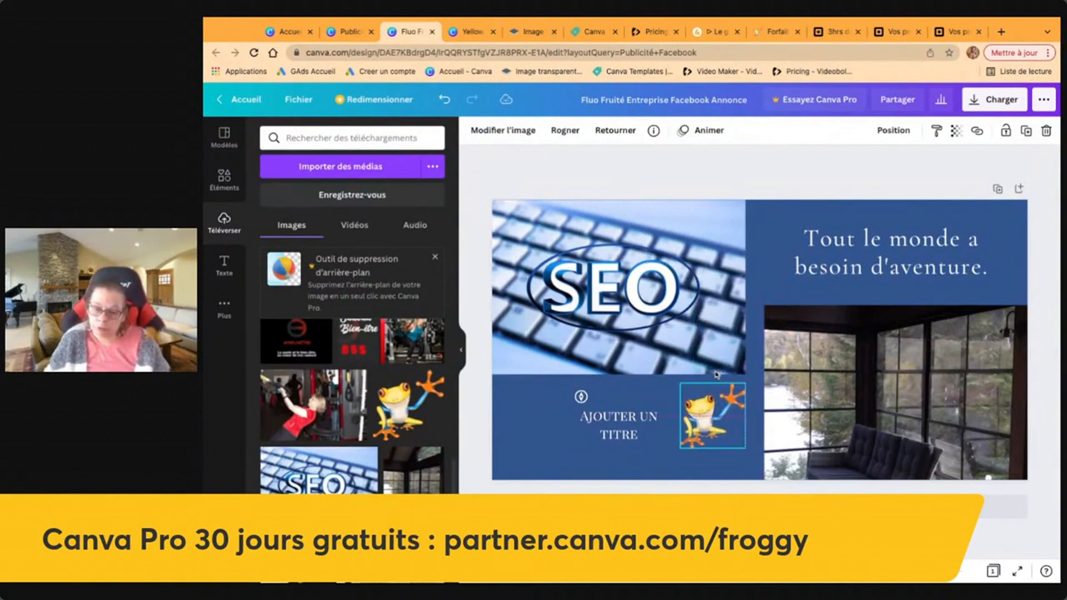
click(666, 164)
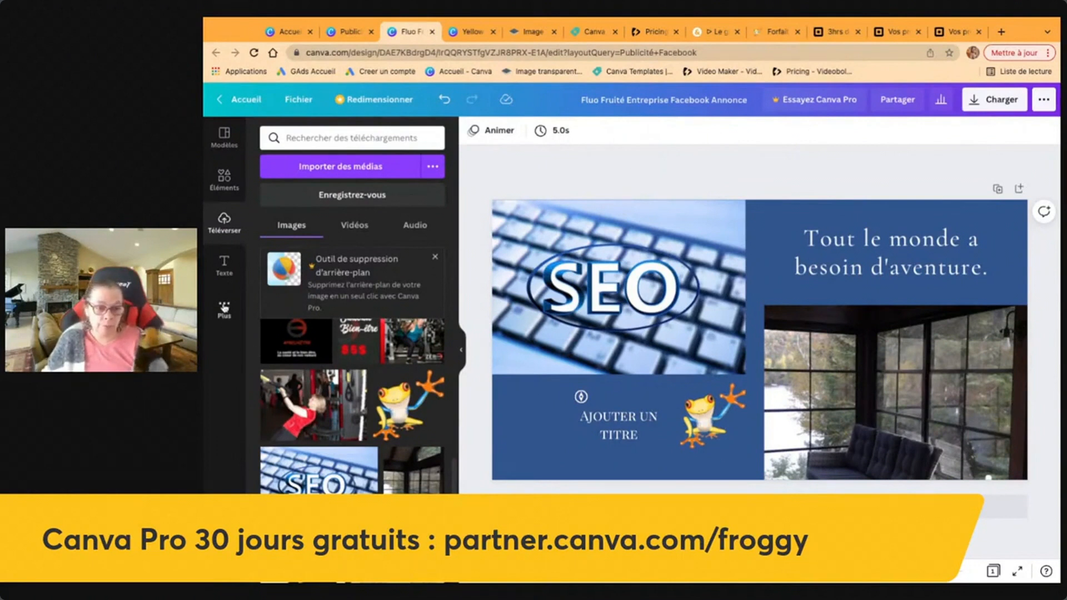
Open the Pixabay free image library from the extra apps.
click(224, 306)
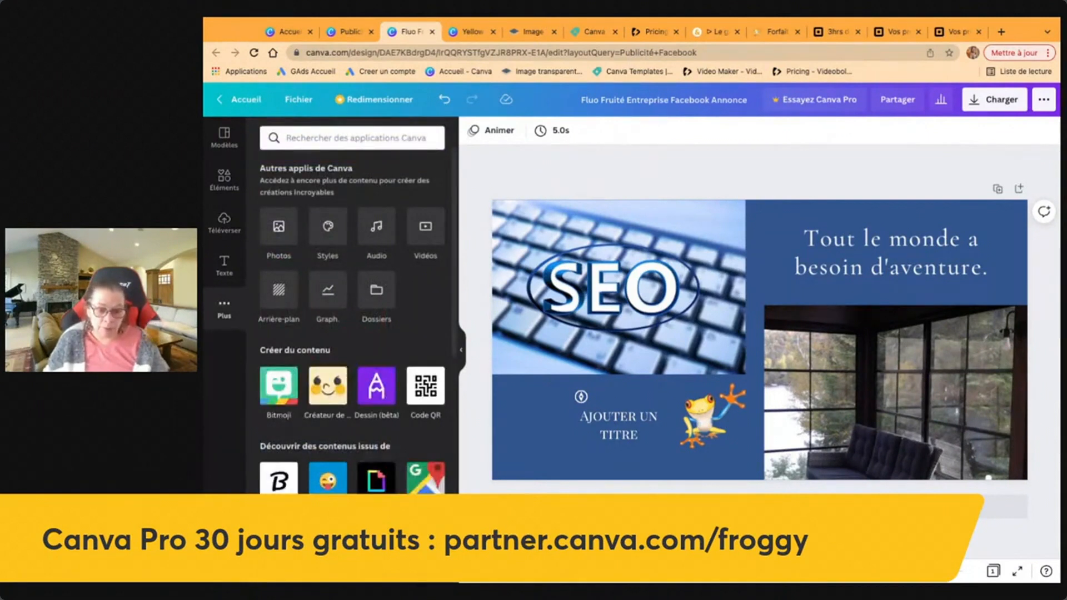
click(328, 545)
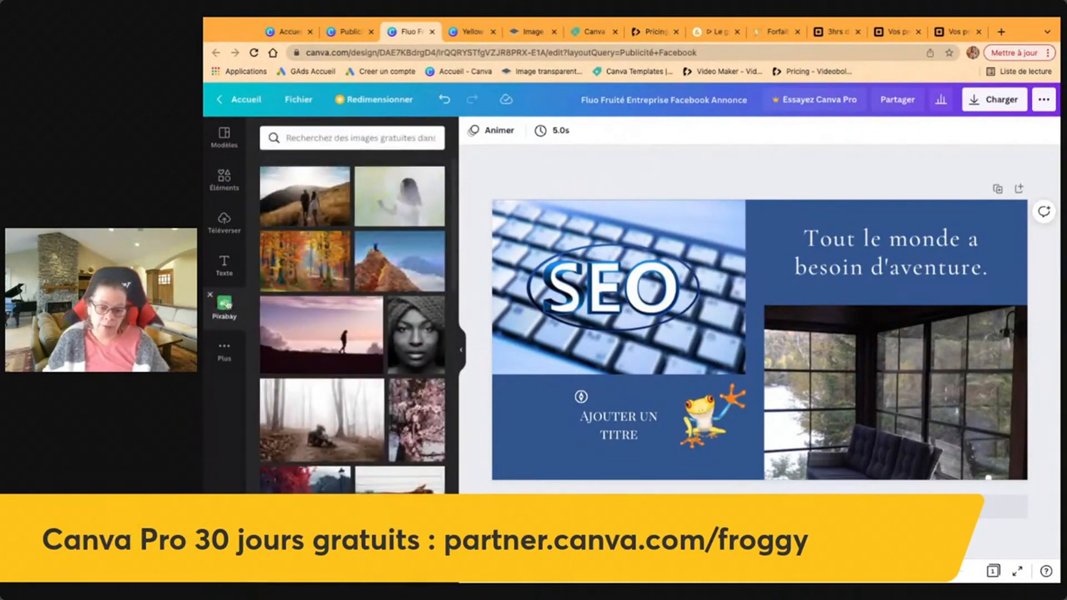
scroll(397, 423, down, 1)
scroll(396, 423, down, 15)
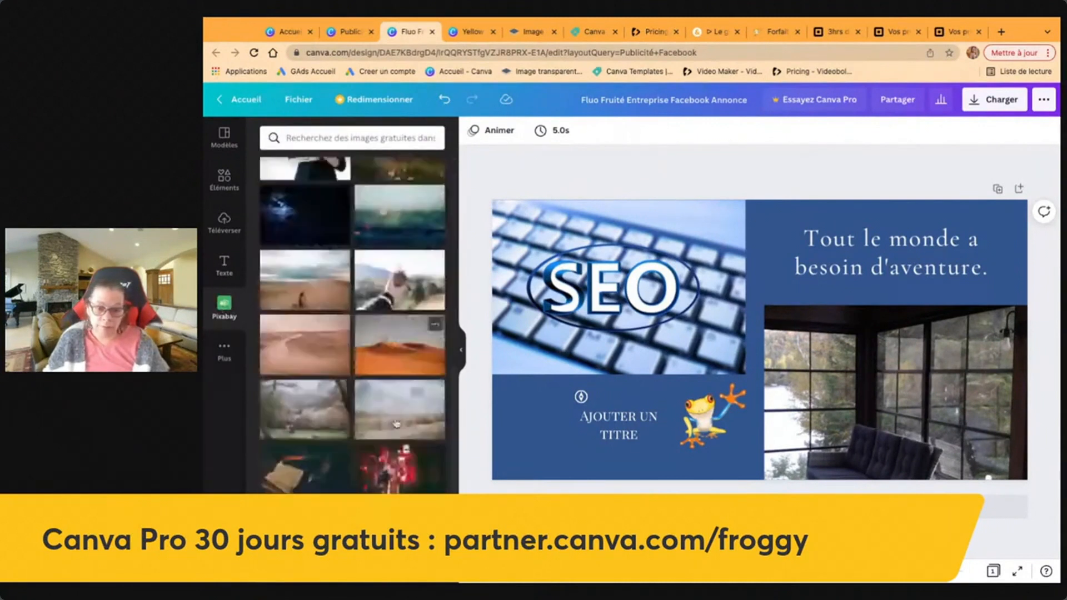
scroll(352, 325, down, 3)
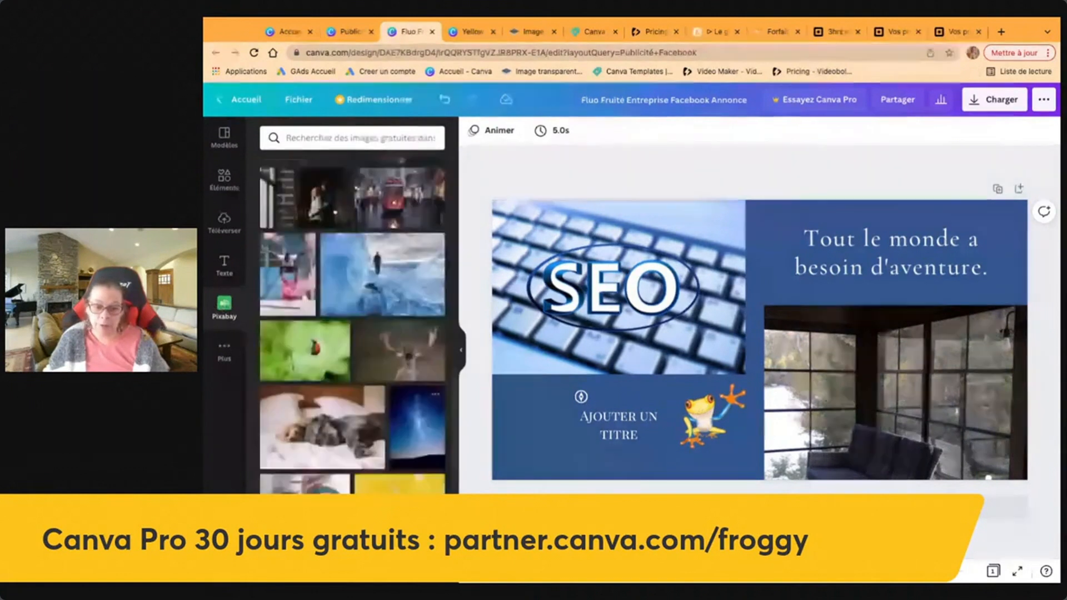
scroll(353, 325, down, 5)
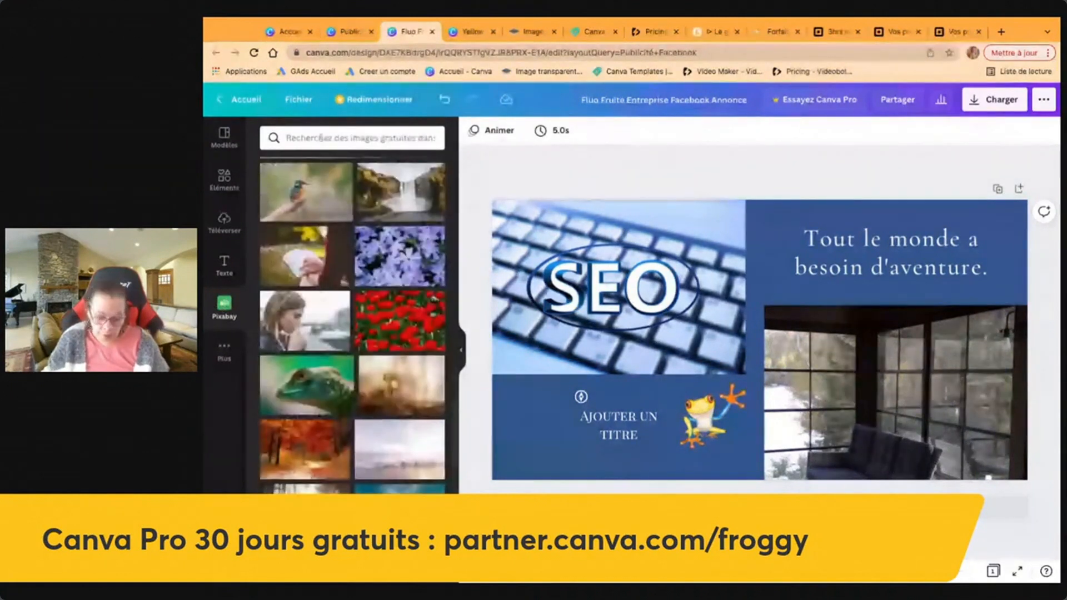
Search Pixabay for 'courage' and swap the top-left photo for the leaping-at-sunset image.
click(302, 138)
text(courage)
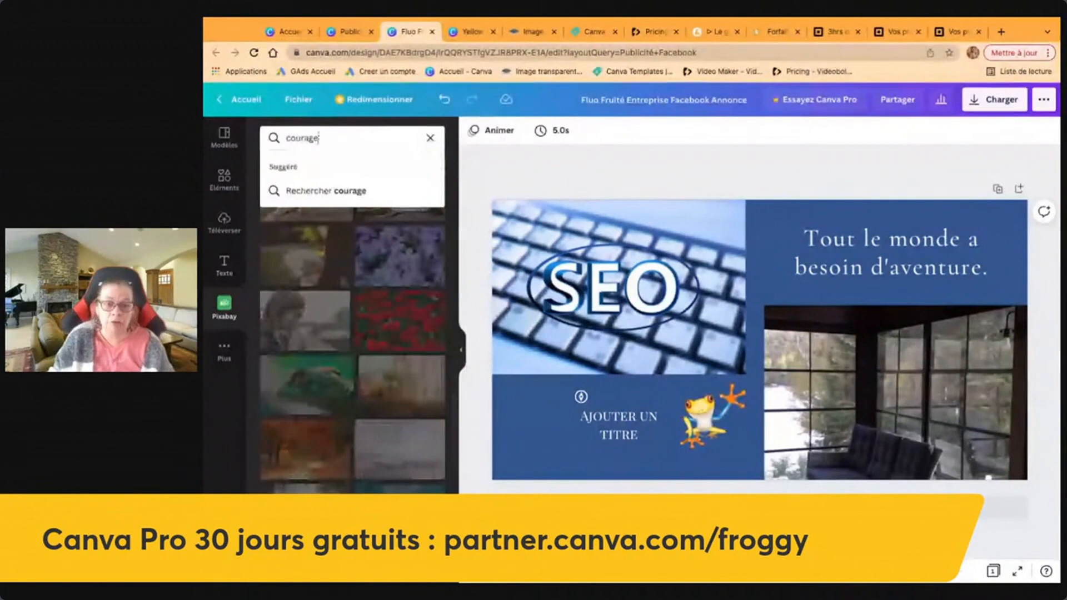
key(Return)
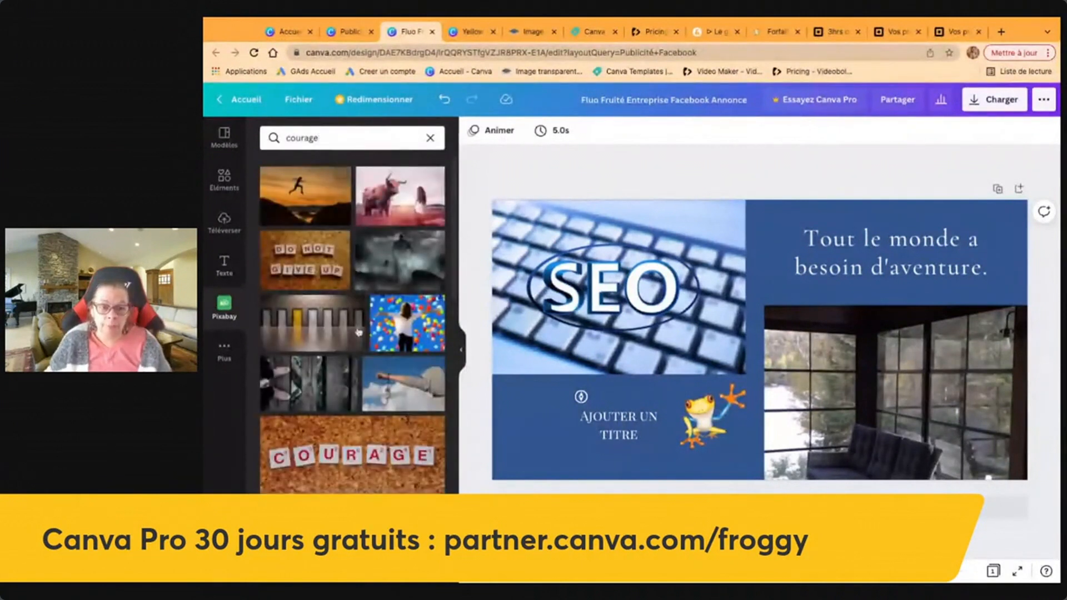
click(340, 175)
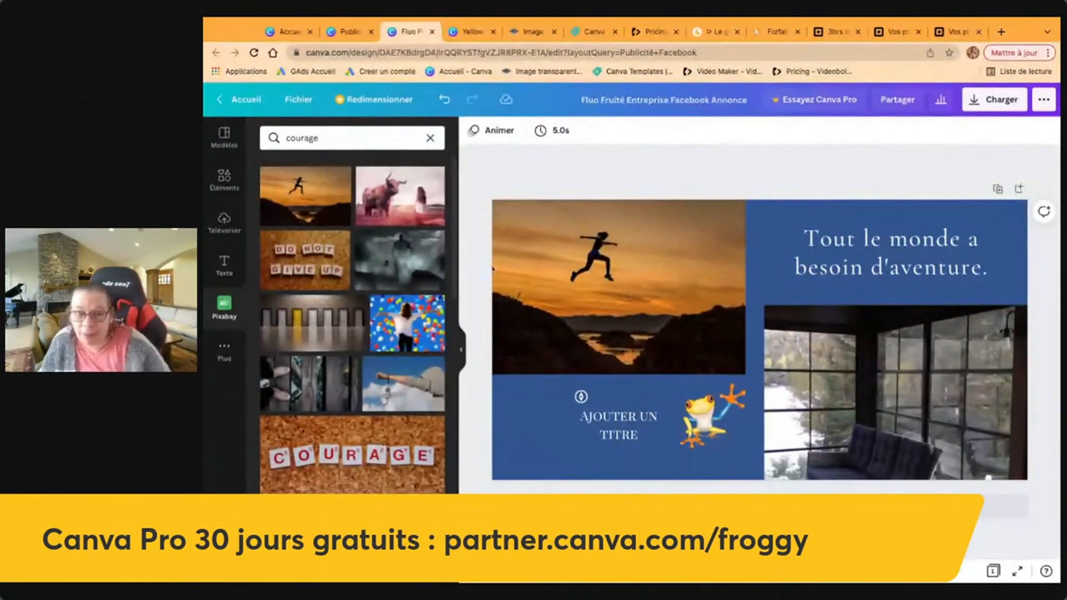
click(344, 135)
key(ctrl+a)
Search Pixabay for 'peur' and replace the porch photo with the frightened girl image.
text(peur)
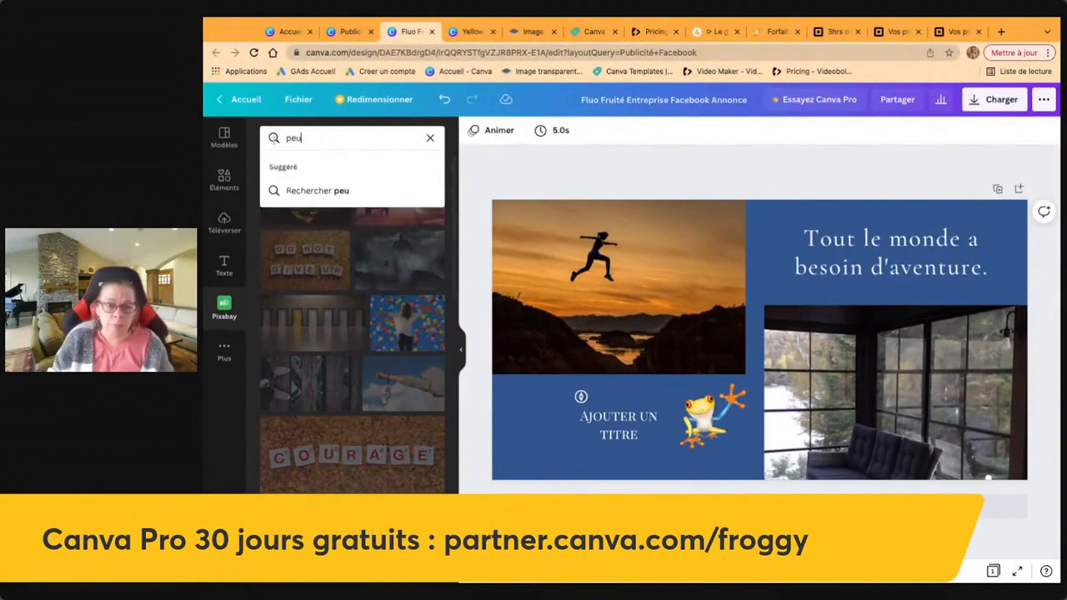
key(Return)
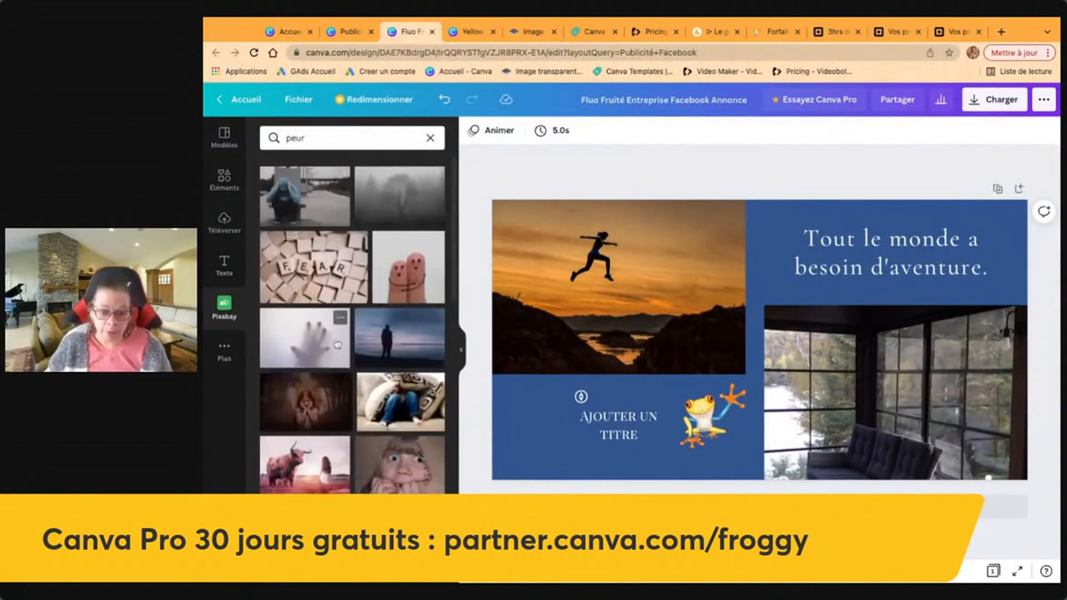
drag(313, 421, 802, 433)
Change the design's background colour from blue to dark brown.
click(578, 476)
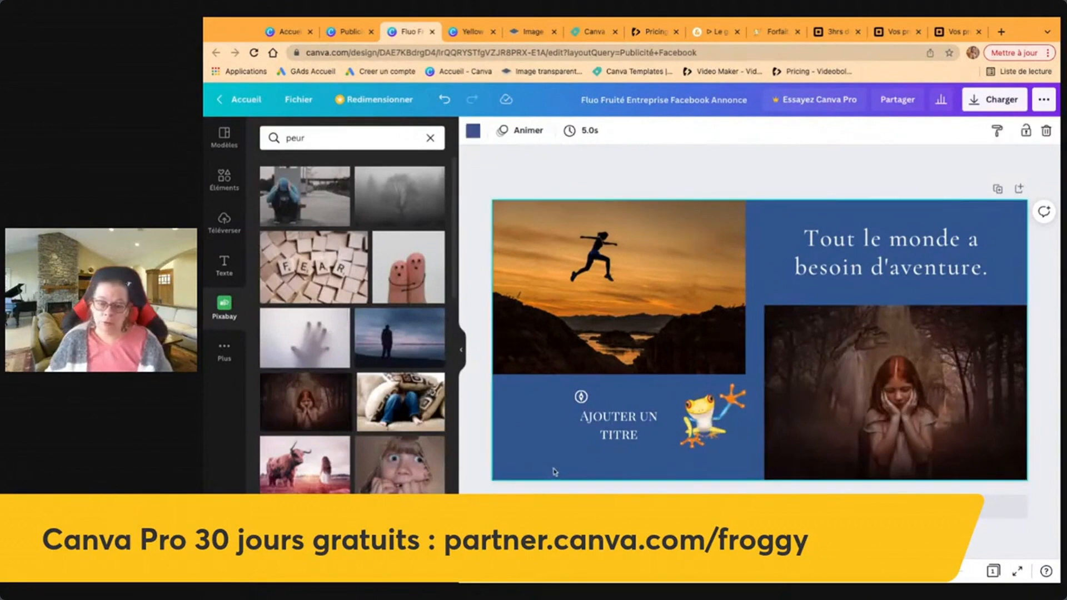
click(473, 132)
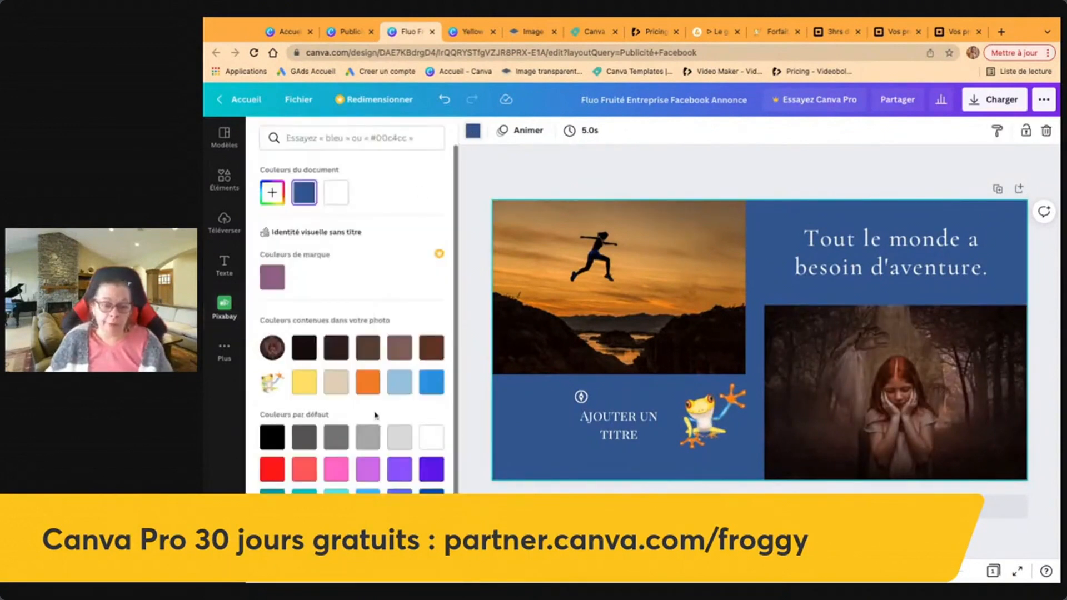
click(432, 351)
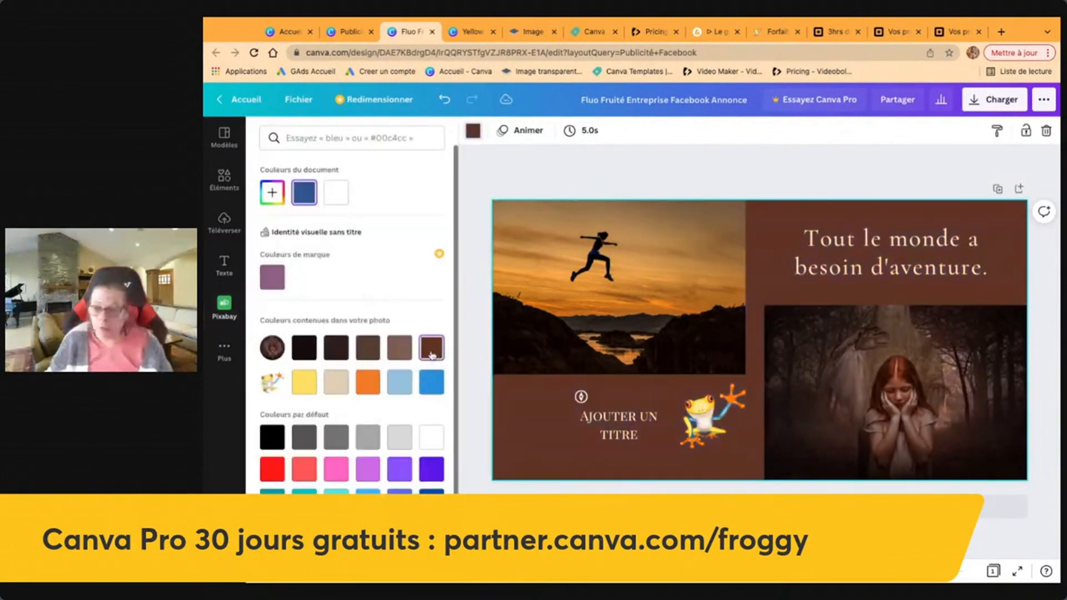
click(397, 350)
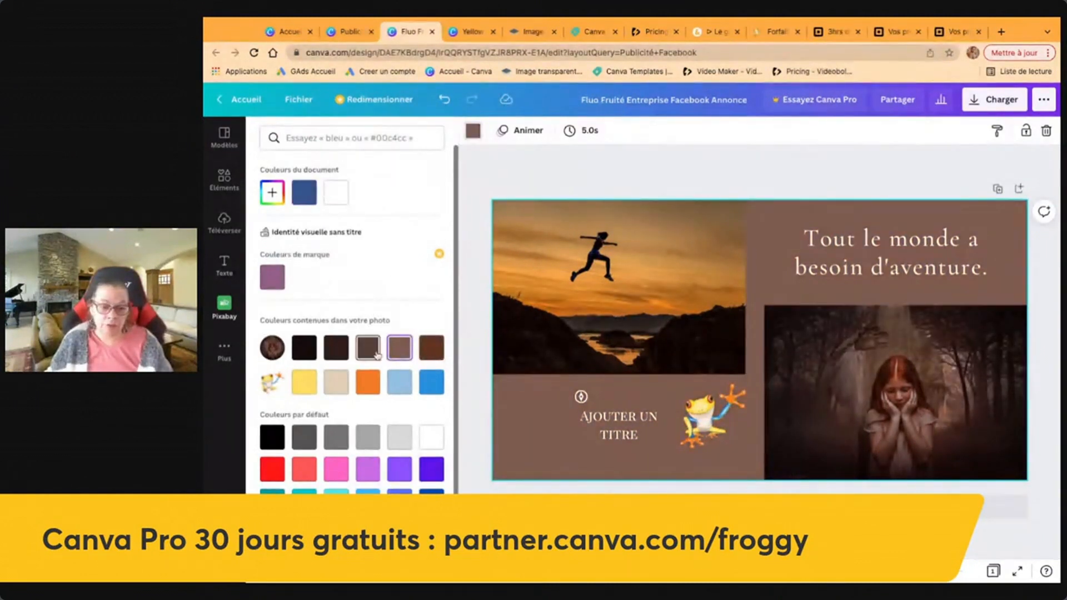
click(369, 351)
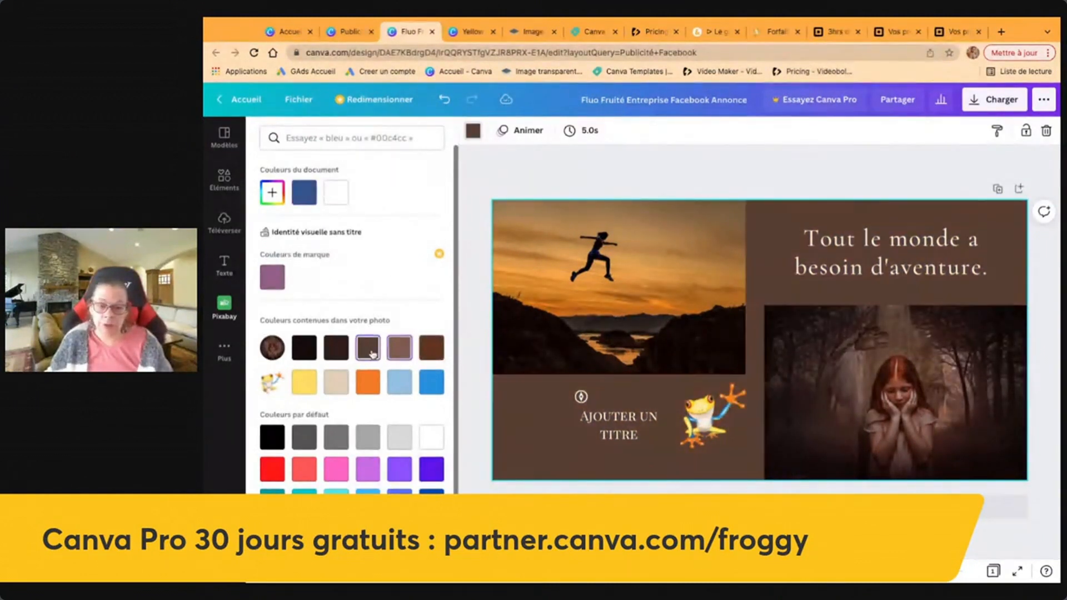
click(633, 162)
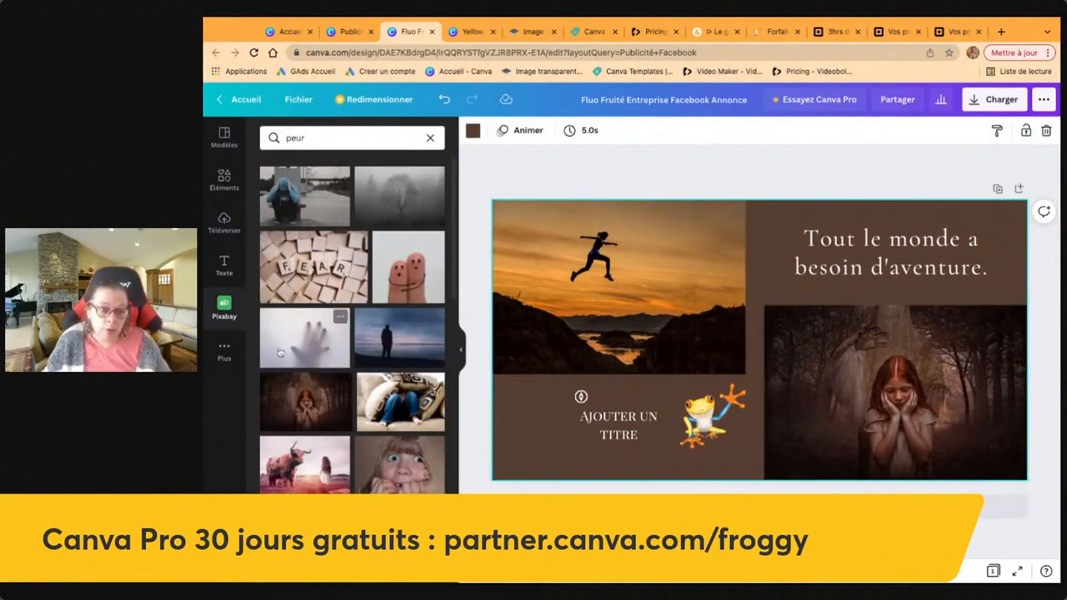
Add a red heart emoji from the Emoji app to the design.
click(225, 353)
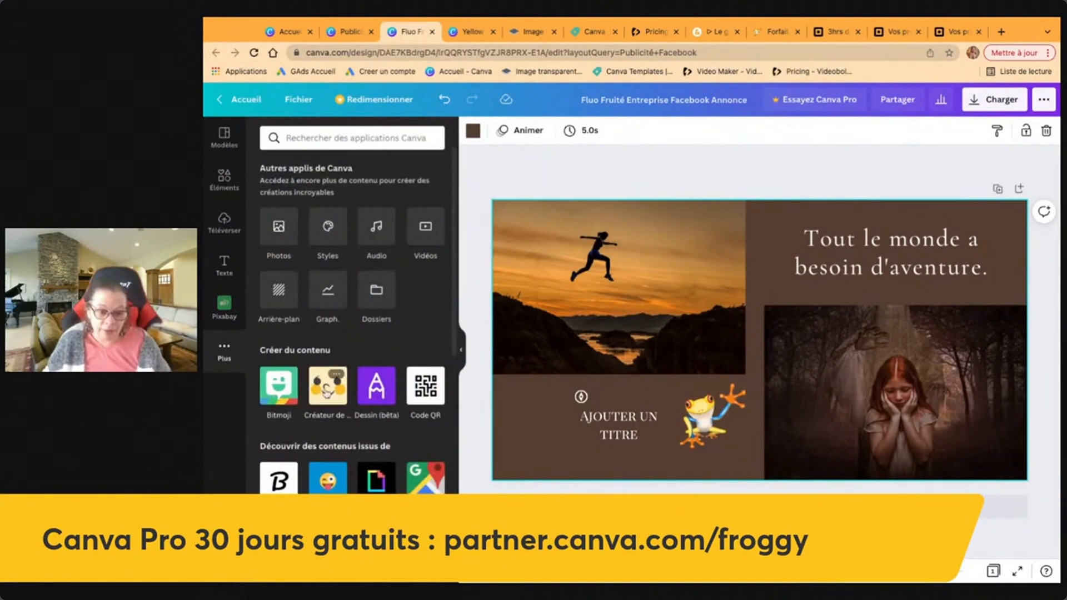
click(327, 489)
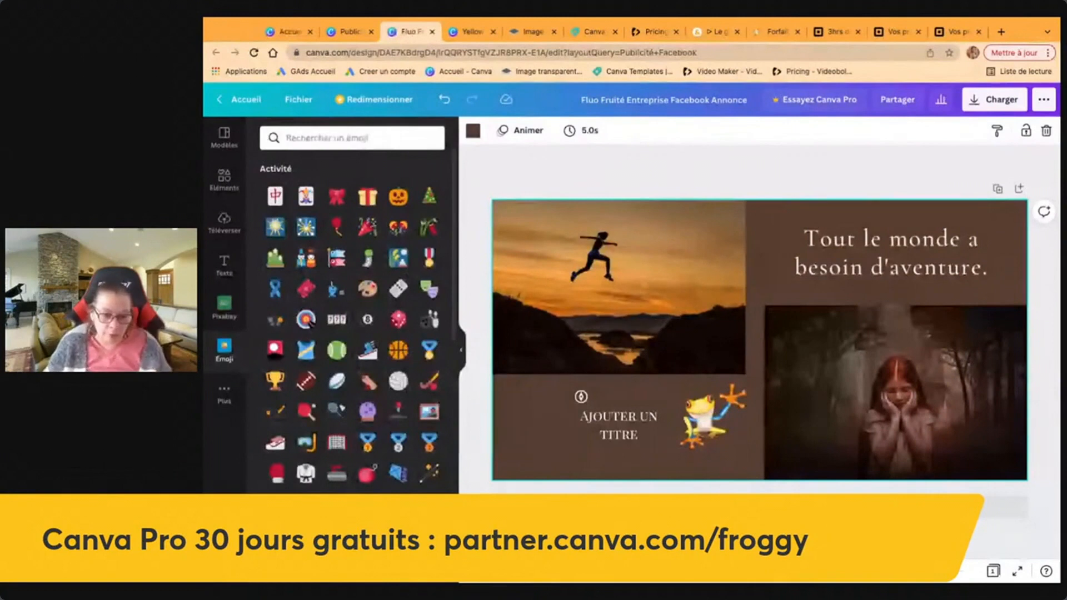
click(429, 504)
Shrink the heart, tilt it 26°, place it at the sunset photo's top-right, and fade it to 27 transparency.
drag(813, 284, 770, 334)
drag(741, 420, 745, 418)
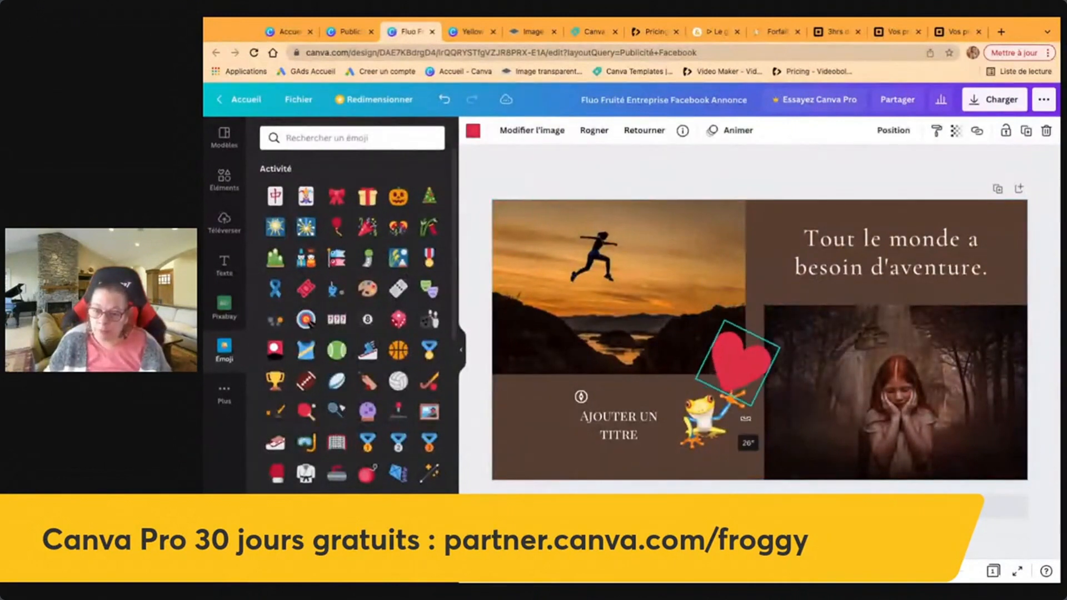
drag(739, 361, 706, 245)
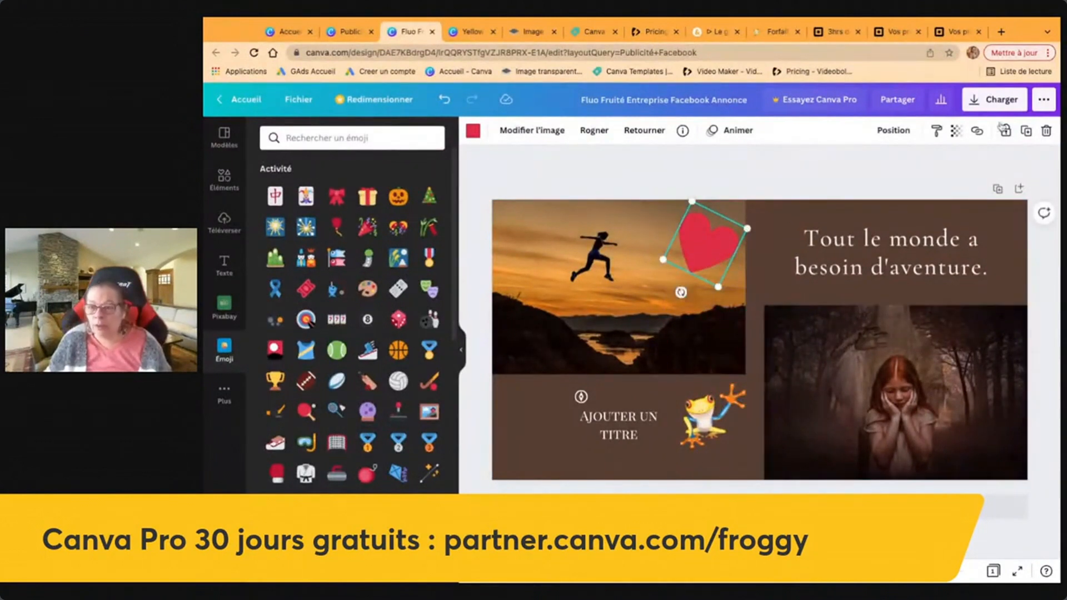
click(956, 131)
drag(953, 179, 865, 178)
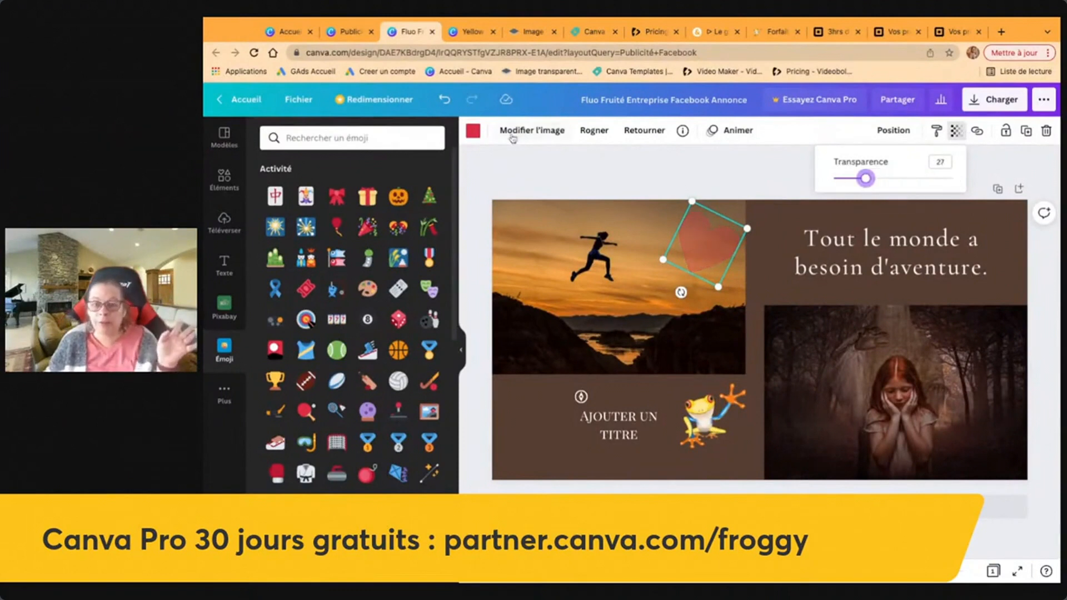
click(474, 132)
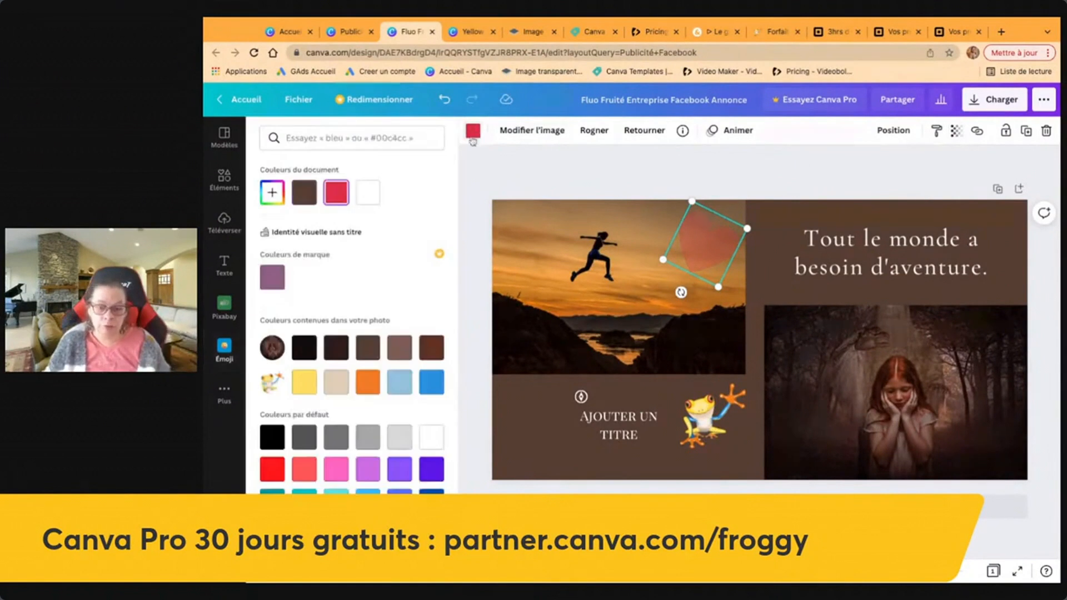
Recolour the heart emoji with the yellow swatch and deselect it.
click(304, 382)
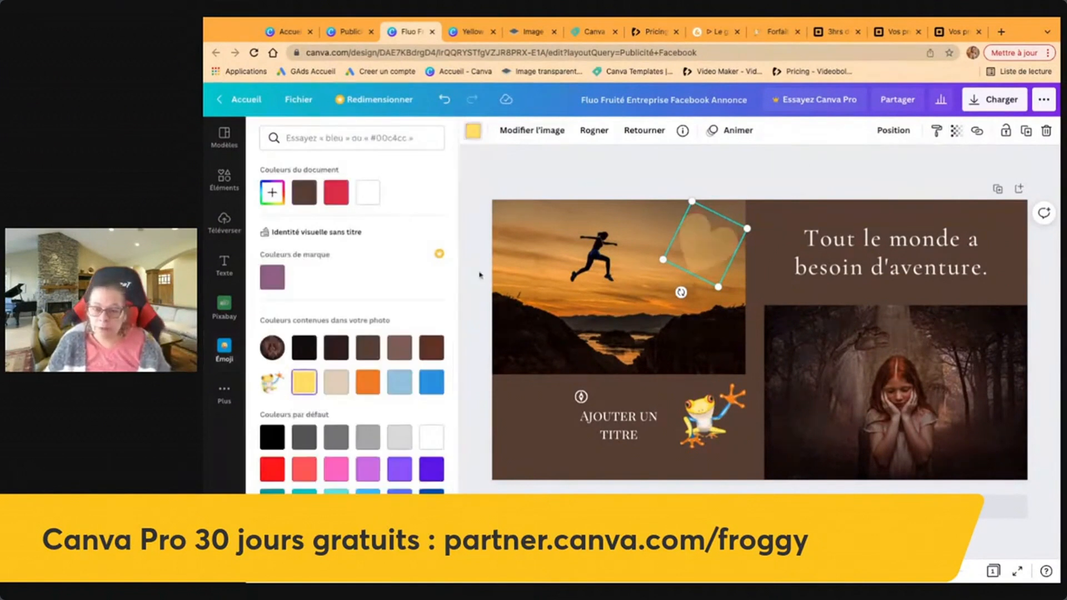
click(588, 173)
click(600, 178)
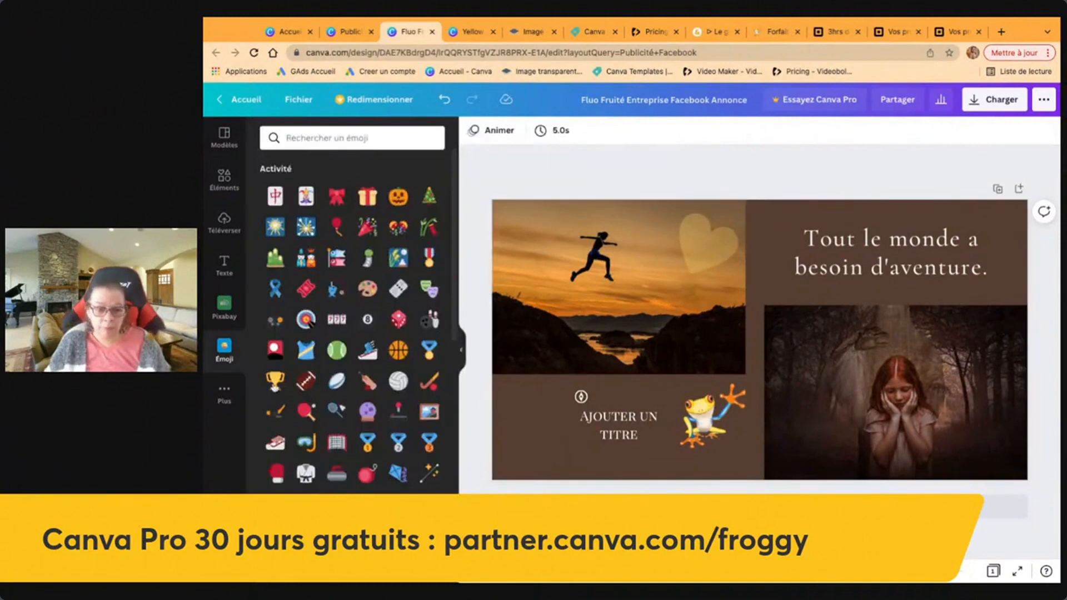
Show the list of other Canva apps and scroll down through it.
click(224, 394)
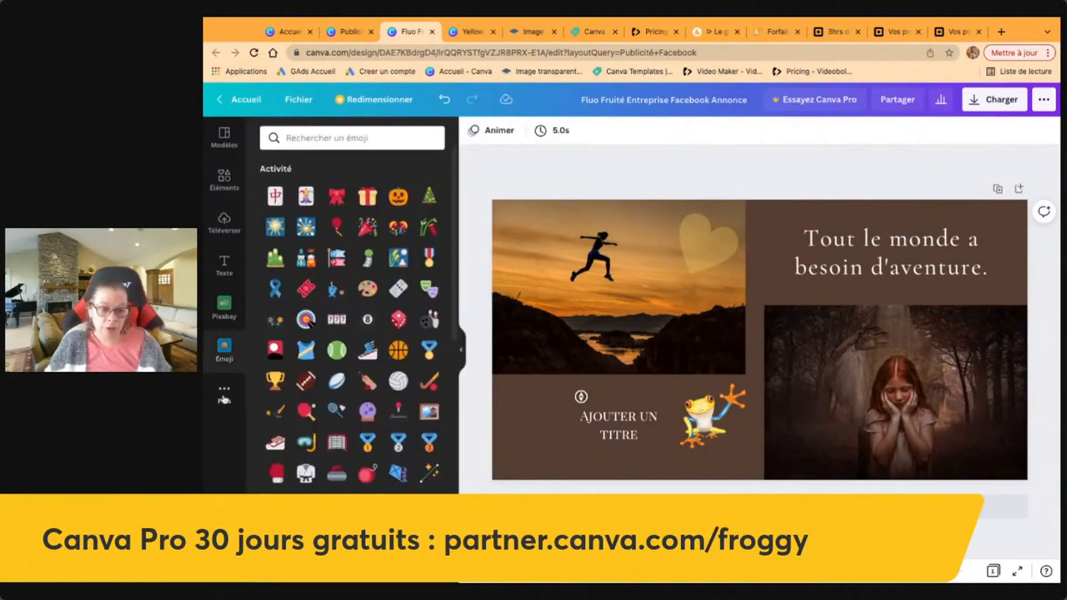
scroll(346, 421, down, 2)
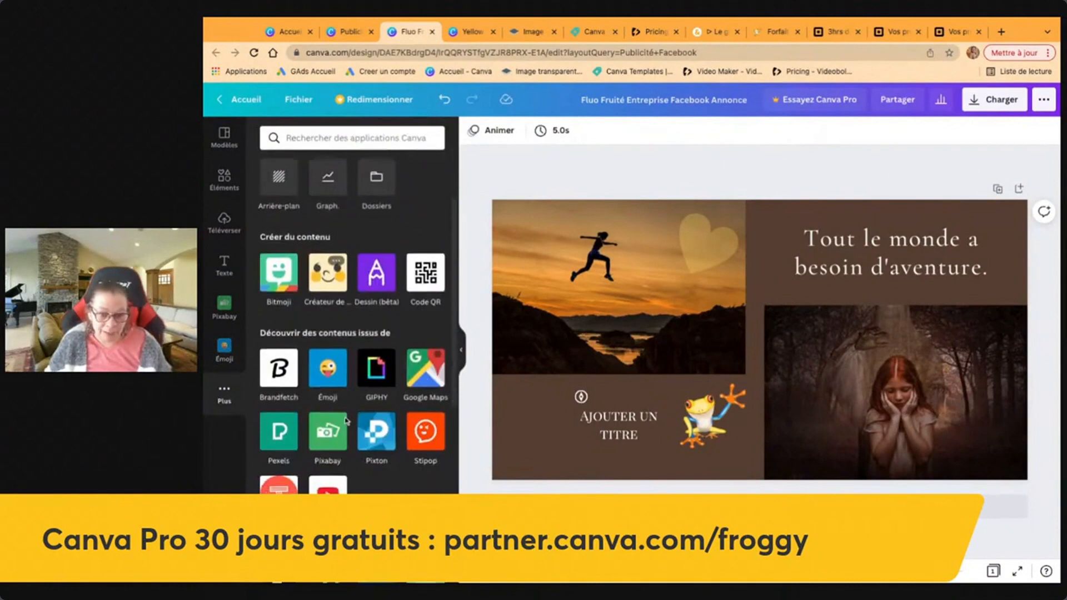
scroll(346, 421, down, 3)
Search Google Maps for the street address and add the resulting map to the design.
click(425, 219)
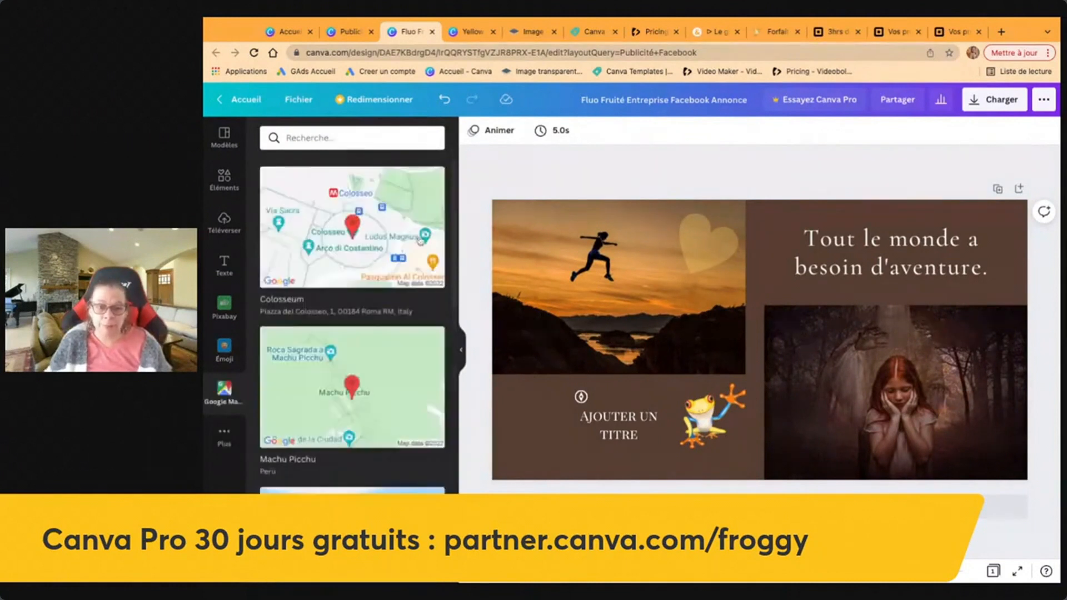
click(340, 137)
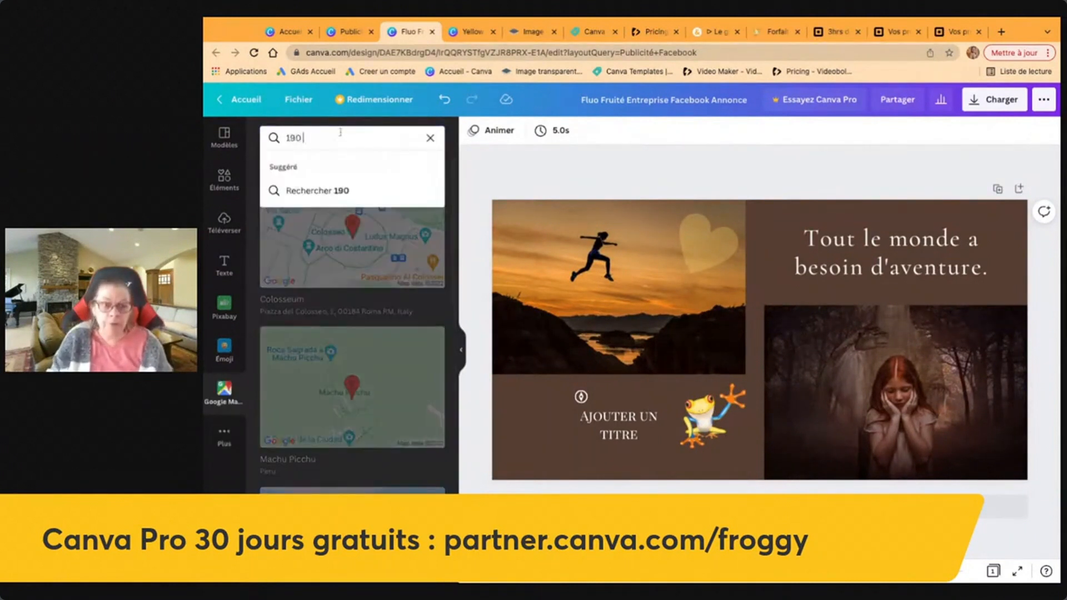
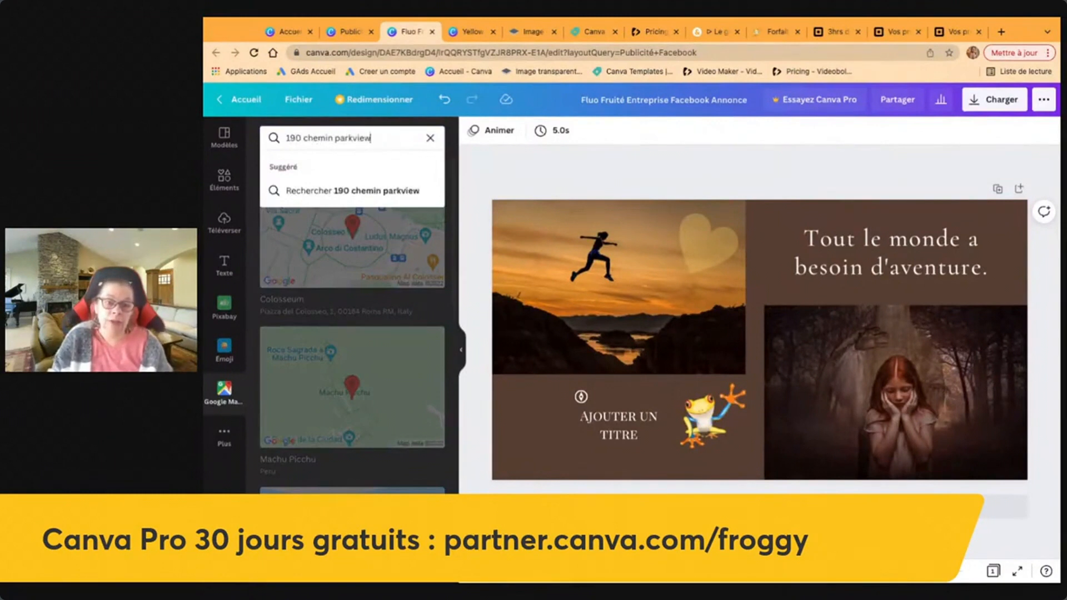
key(Return)
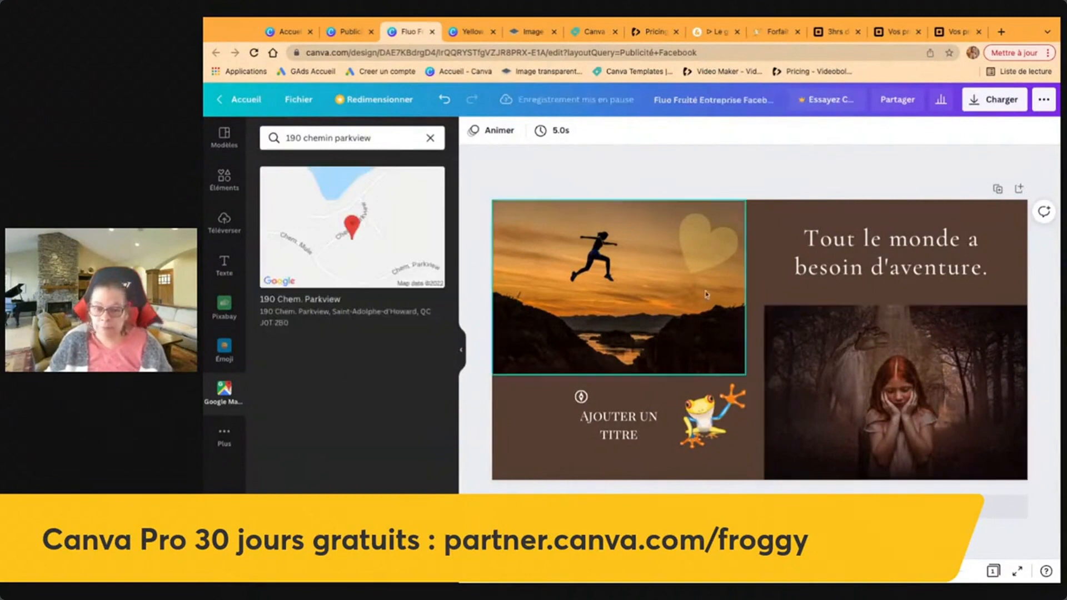
click(391, 255)
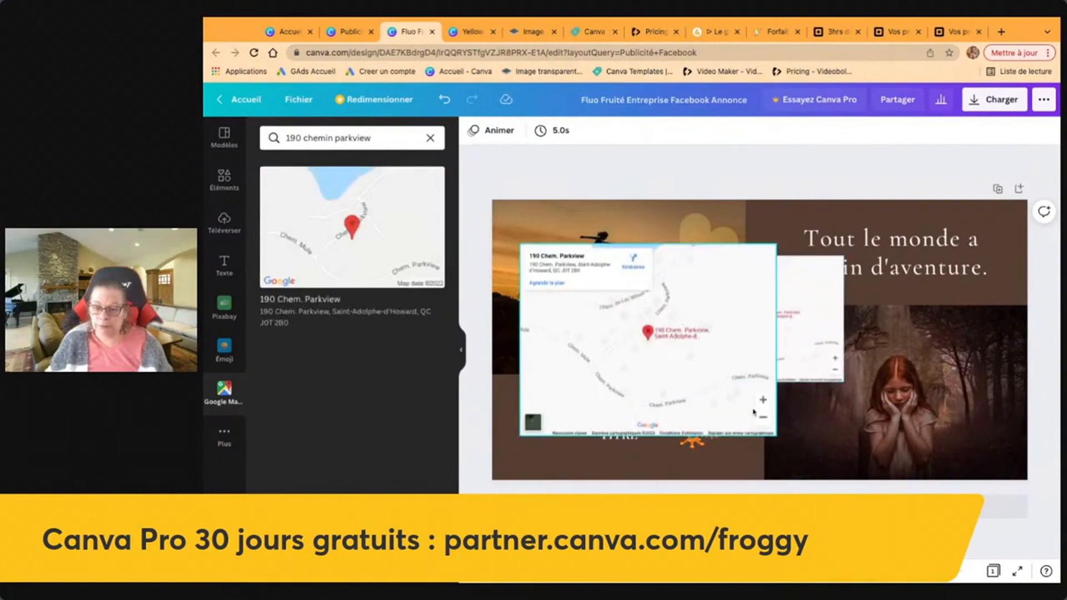
Zoom the map out two levels to show the lakes and delete the small white map behind it.
click(766, 424)
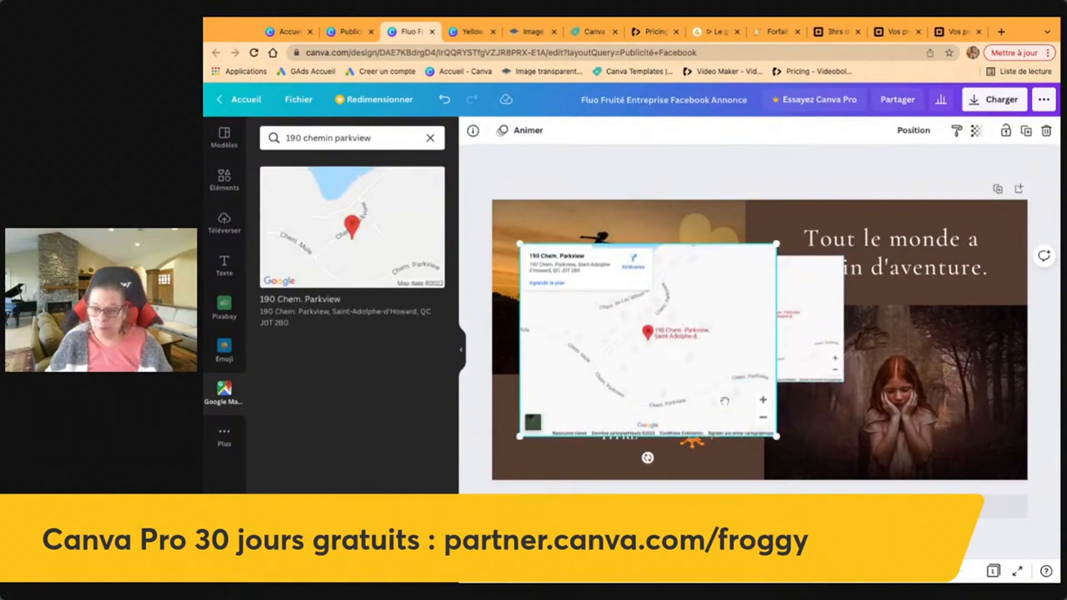
click(764, 418)
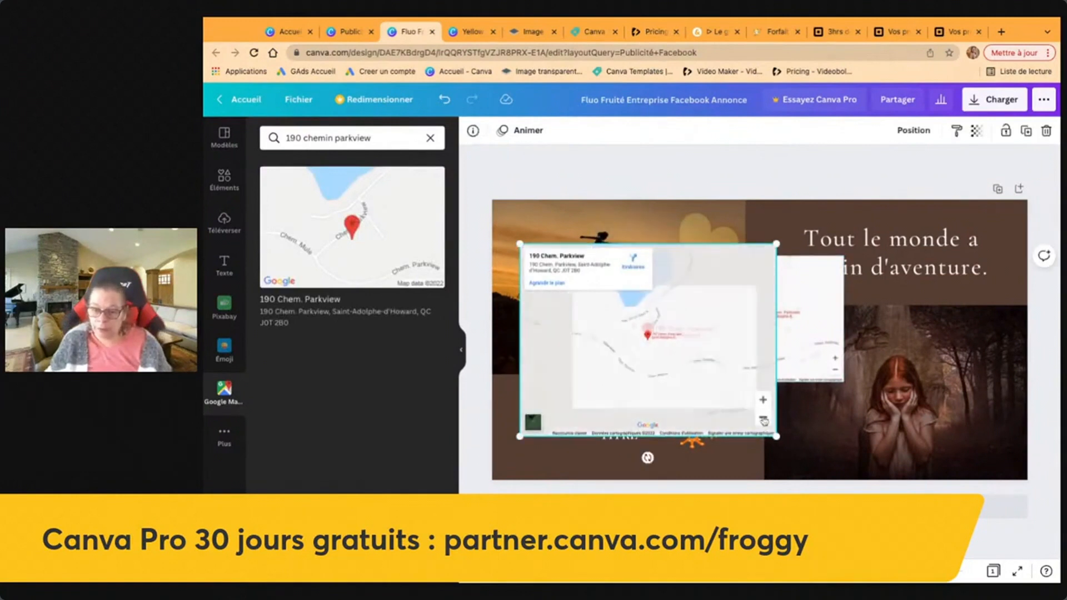
click(764, 418)
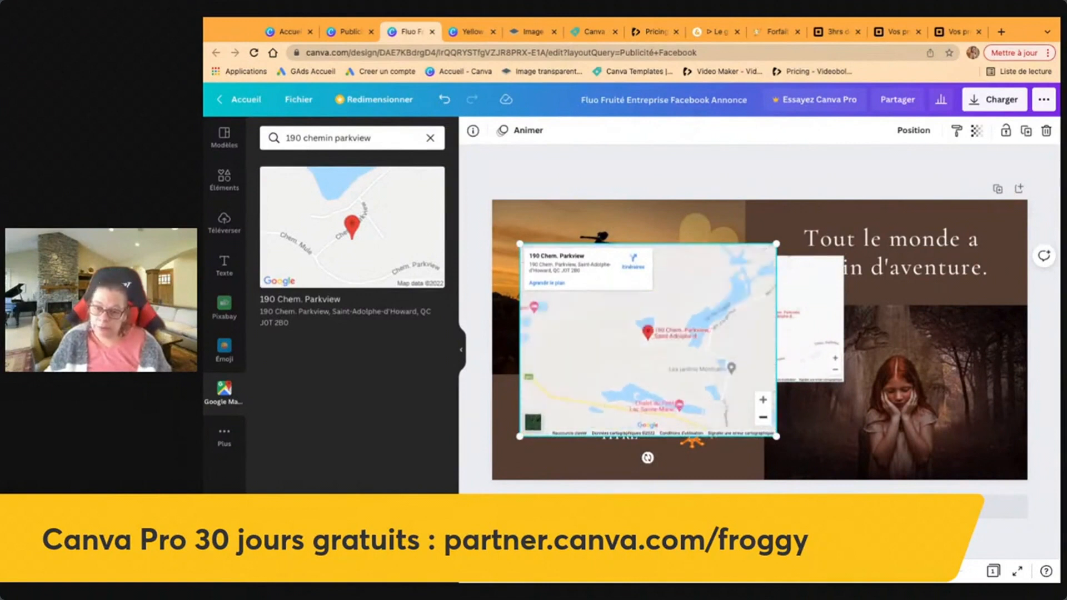
click(799, 362)
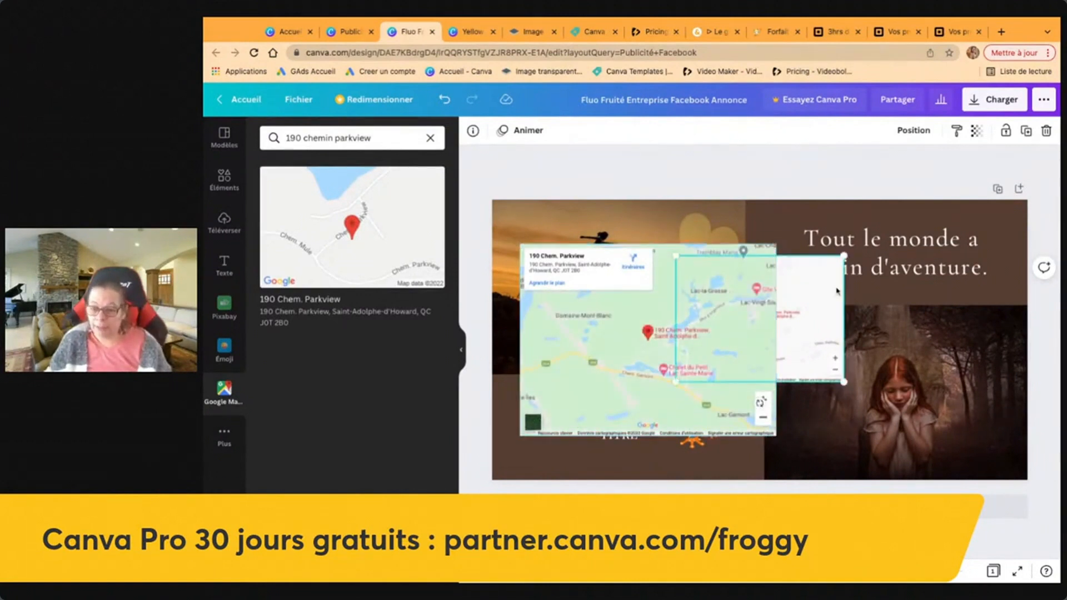
key(Delete)
click(745, 348)
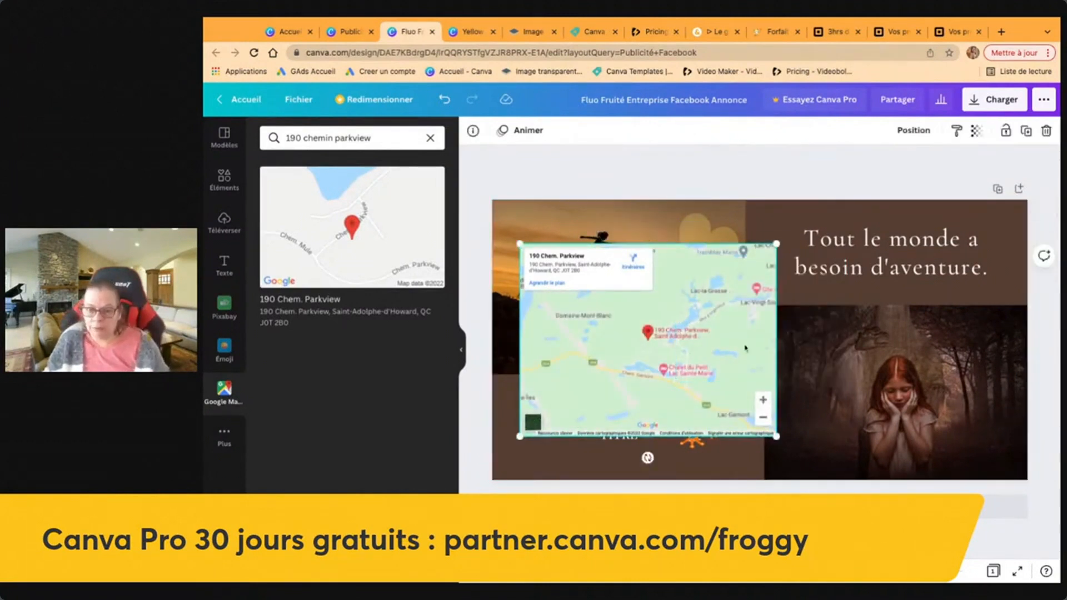
Shrink the Google map and position it over the AJOUTER UN TITRE text below the sunset photo.
drag(776, 436, 715, 390)
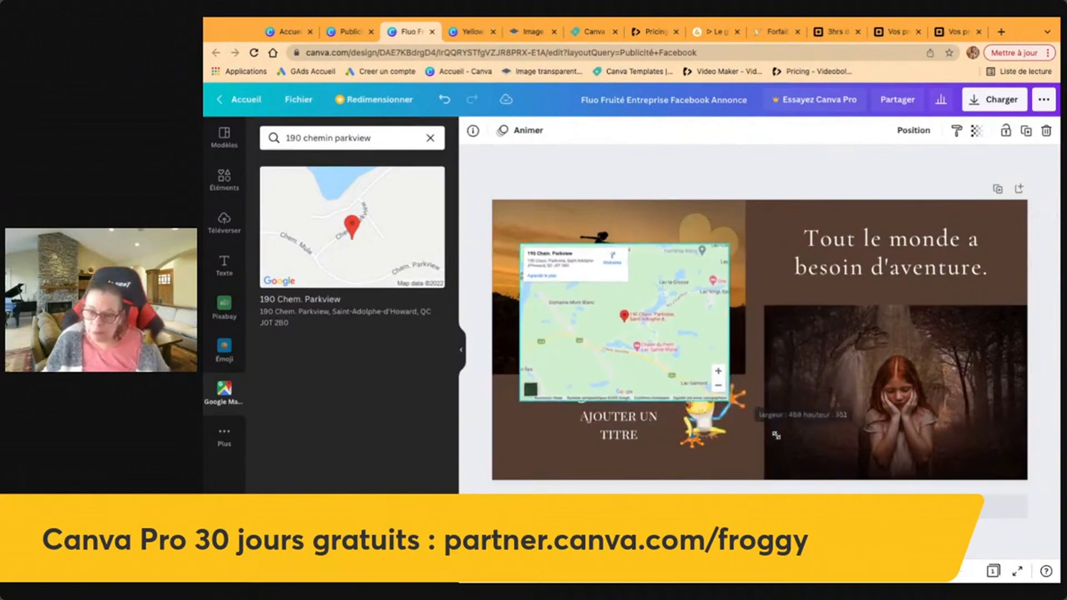
drag(666, 333, 699, 309)
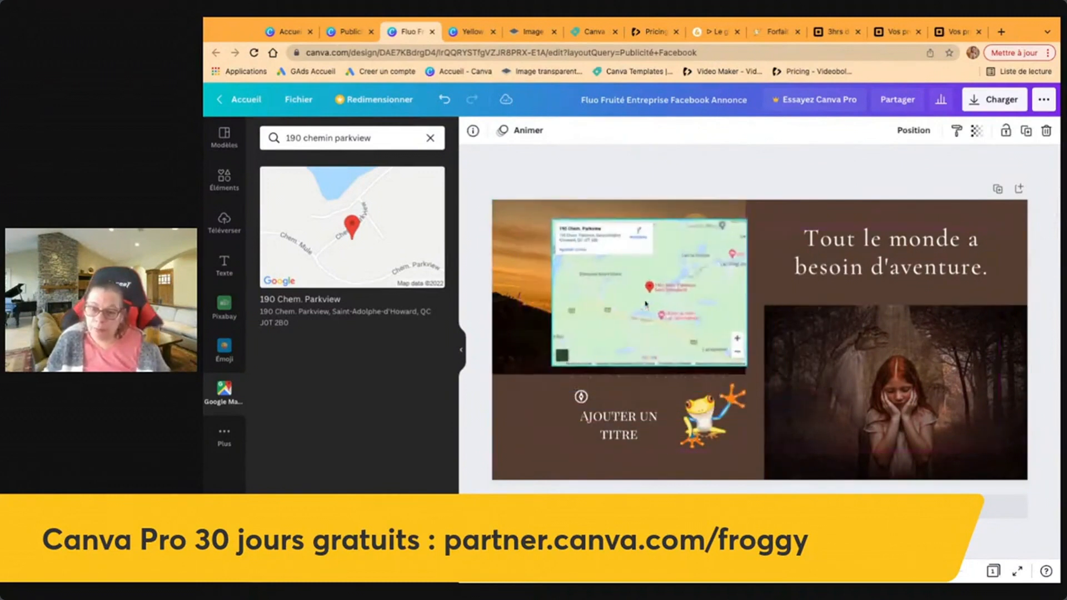
drag(541, 219, 615, 275)
drag(742, 280, 648, 377)
drag(602, 432, 619, 437)
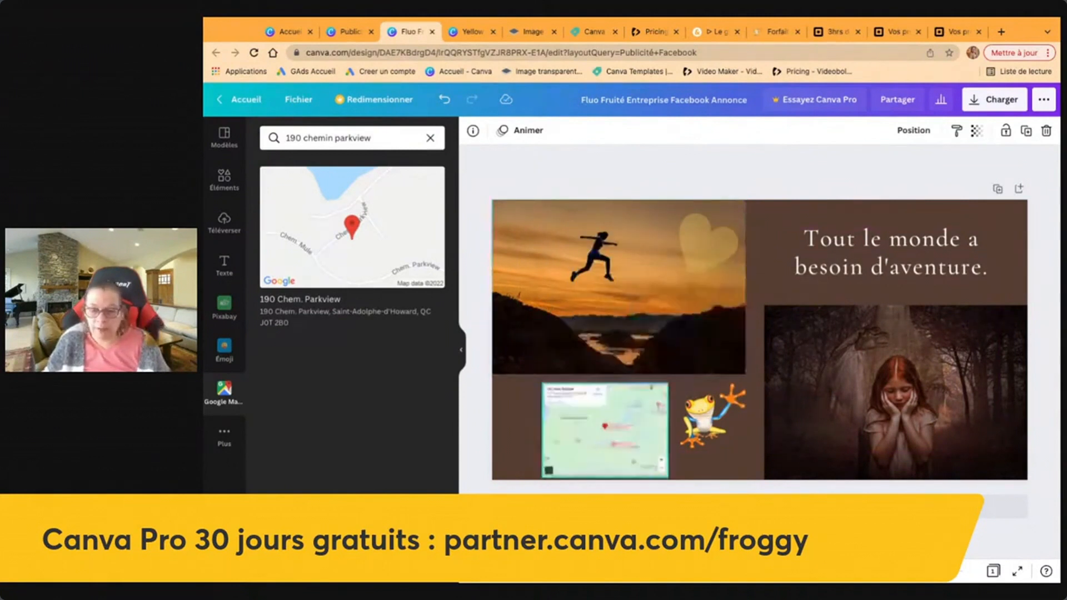
Send the map back one layer behind the title and fade it to 30 transparency.
right_click(618, 437)
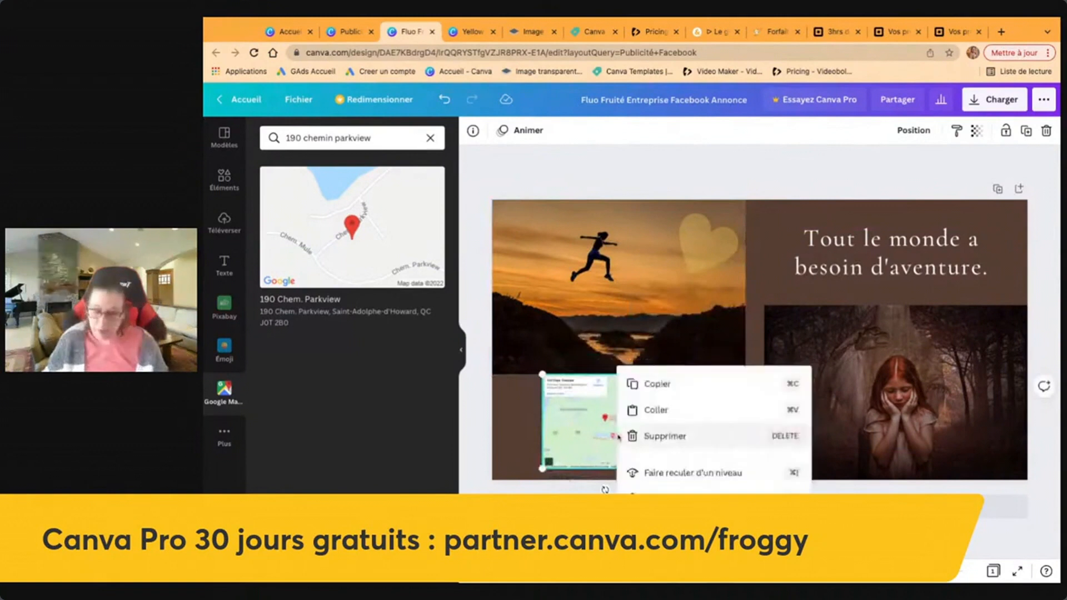
click(710, 474)
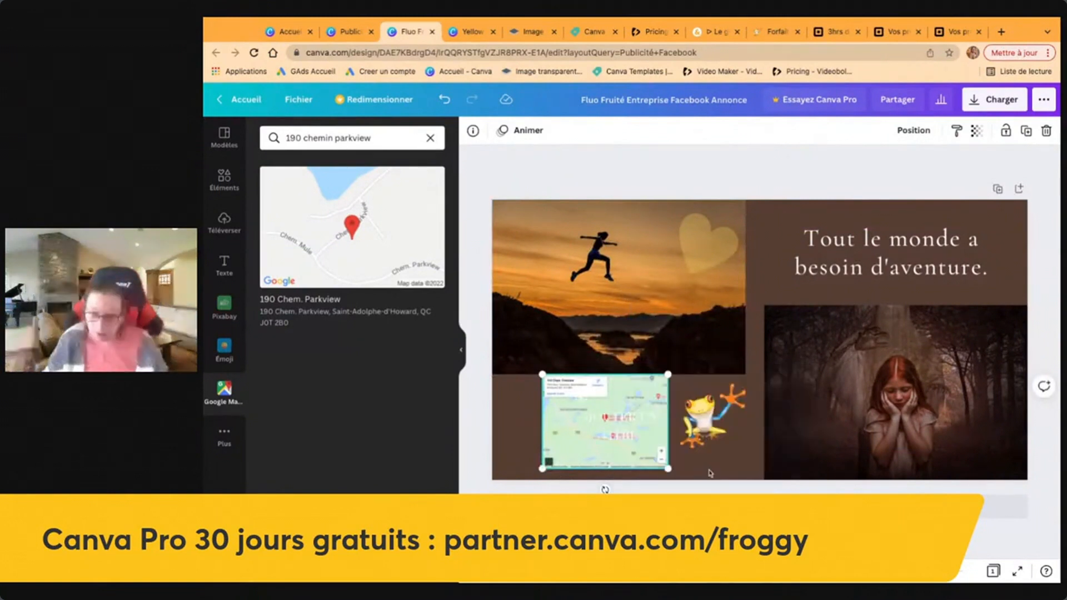
click(976, 131)
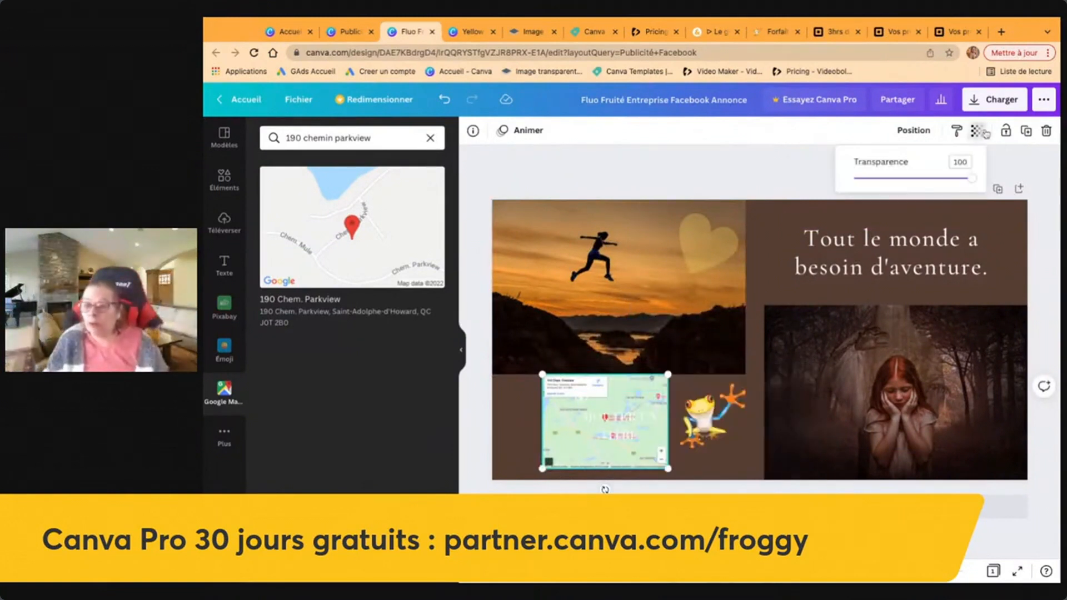
drag(977, 178, 889, 178)
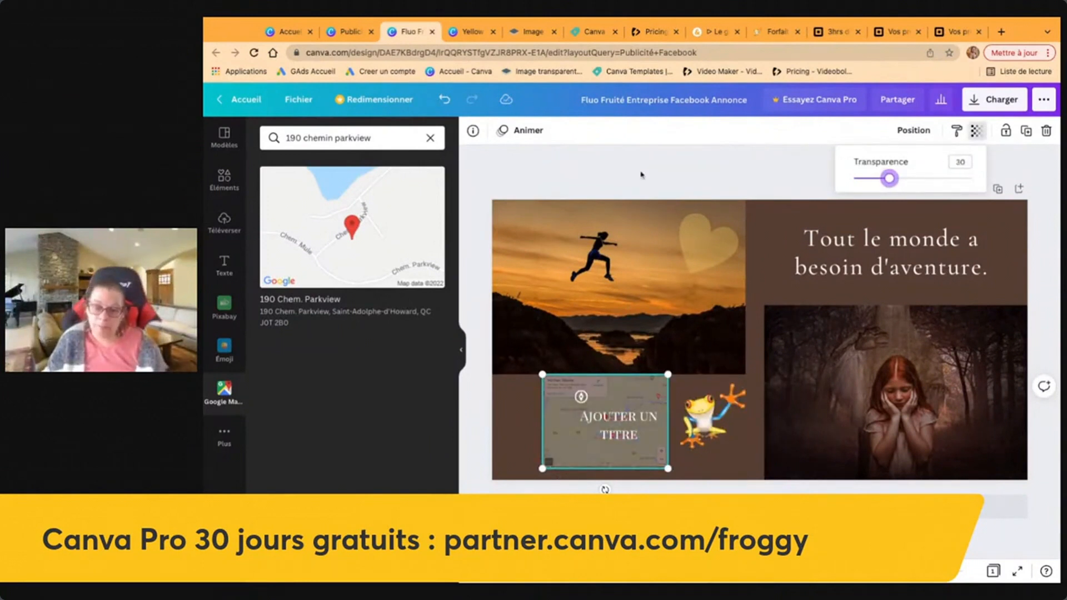
click(641, 175)
click(664, 531)
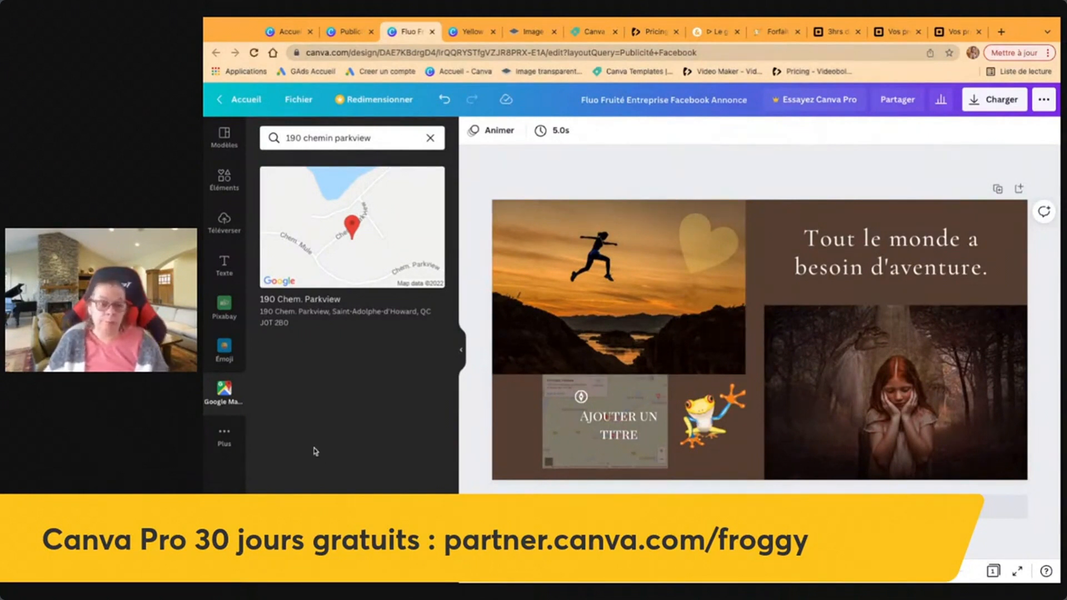
Add a framed-picture emoji, shrink it, then delete it again.
click(224, 305)
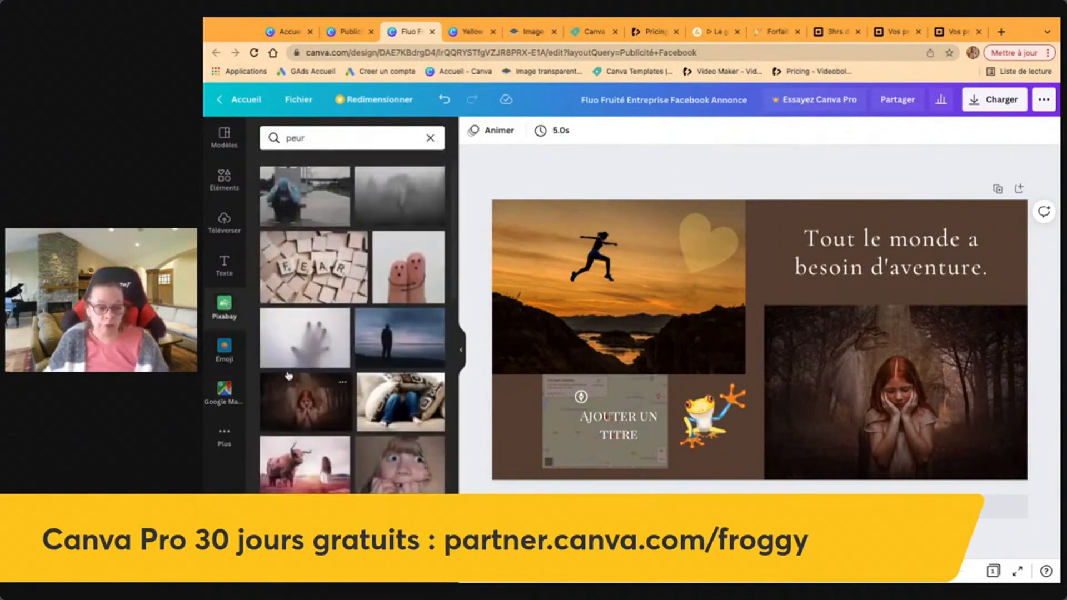
click(224, 349)
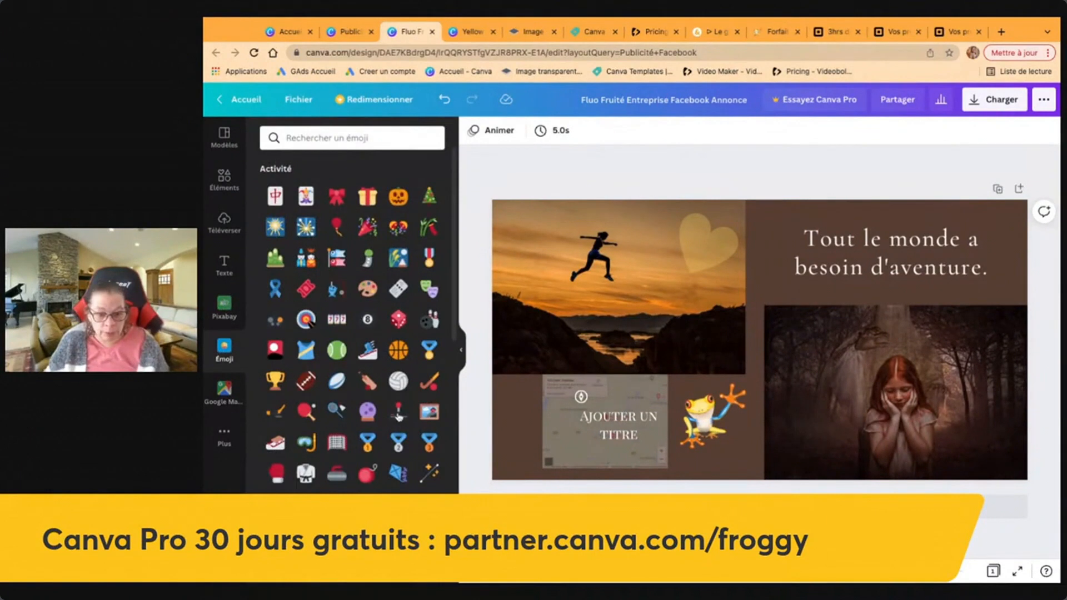
click(429, 413)
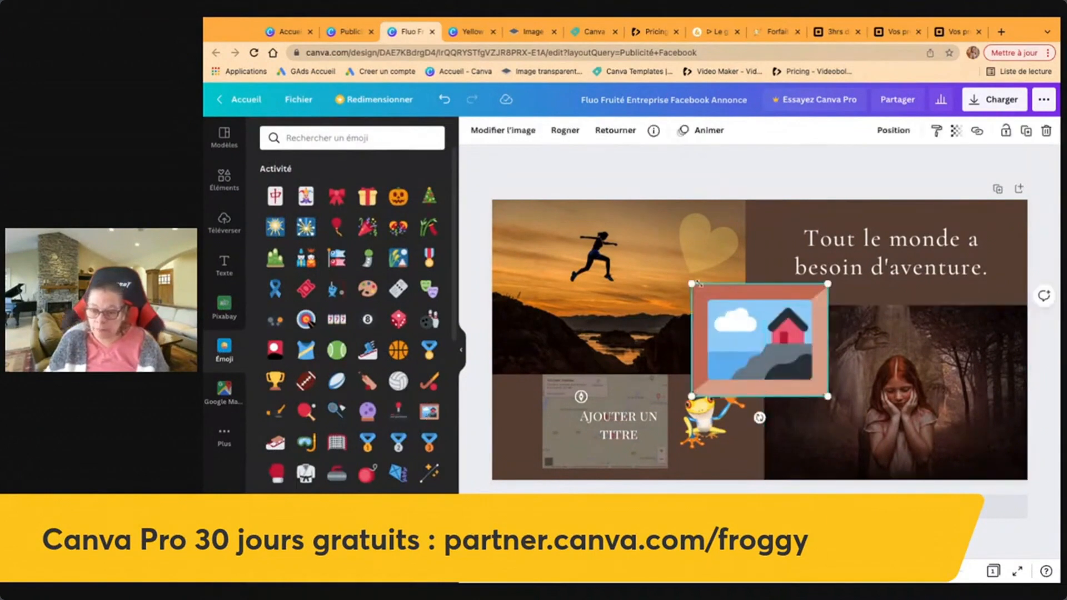
drag(691, 284, 752, 333)
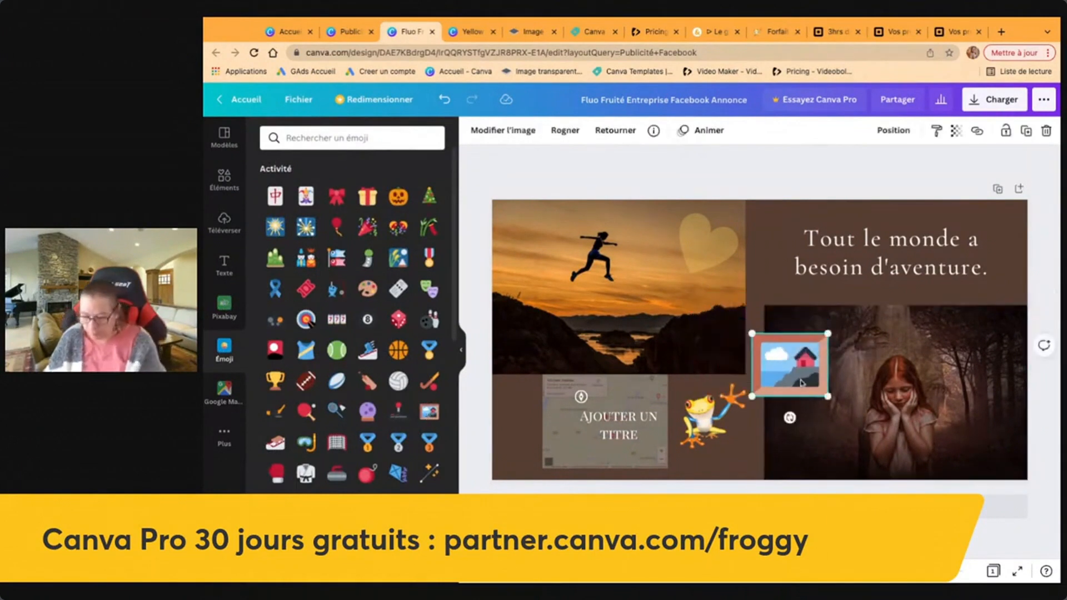
key(Delete)
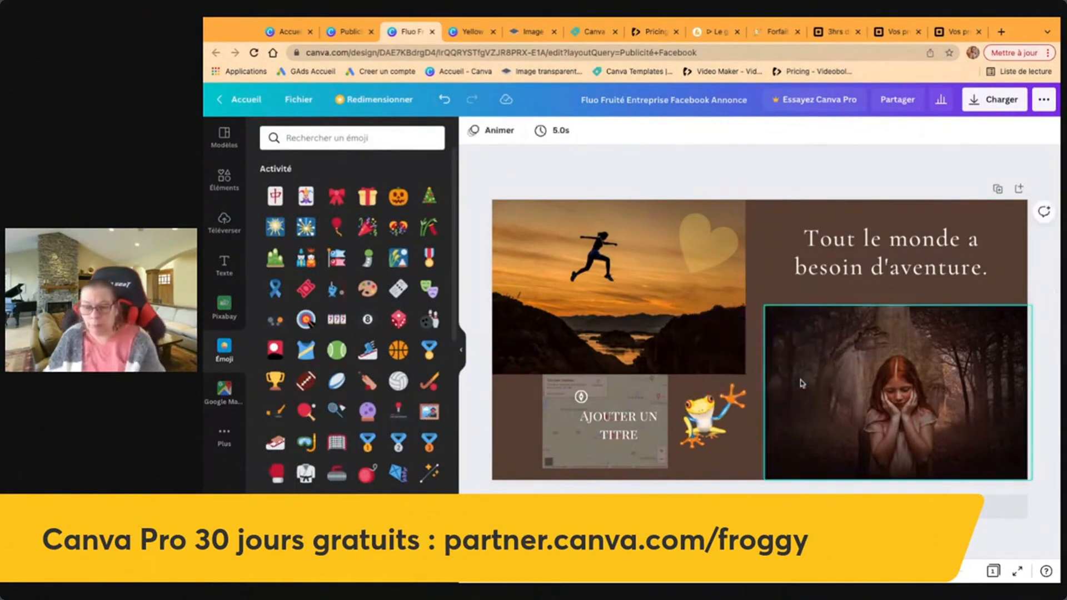
Open the Éléments library and scroll down toward the Cadres frames.
click(225, 187)
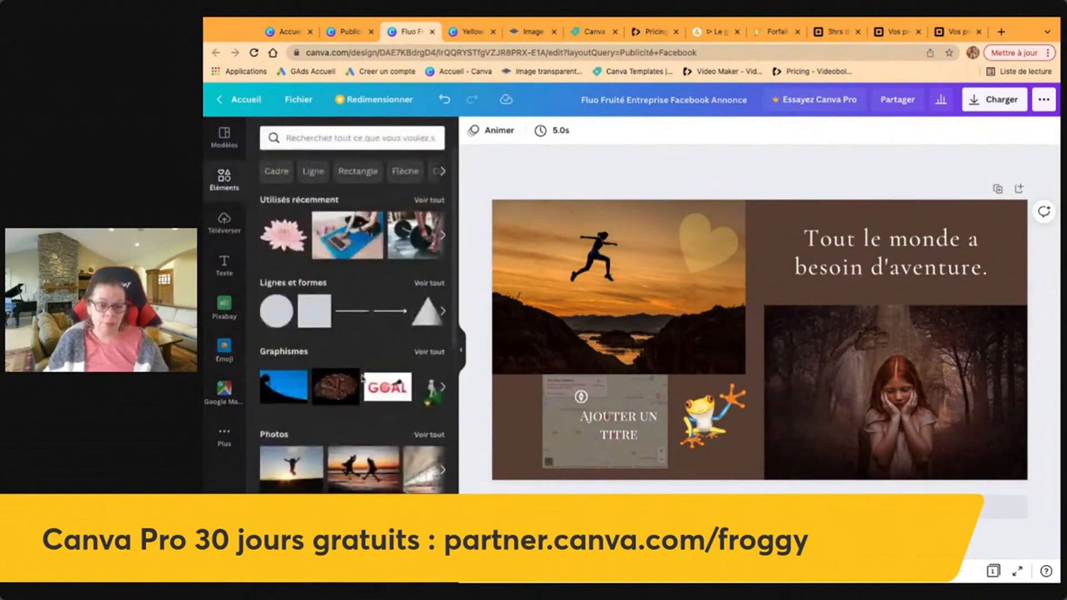
scroll(343, 428, down, 7)
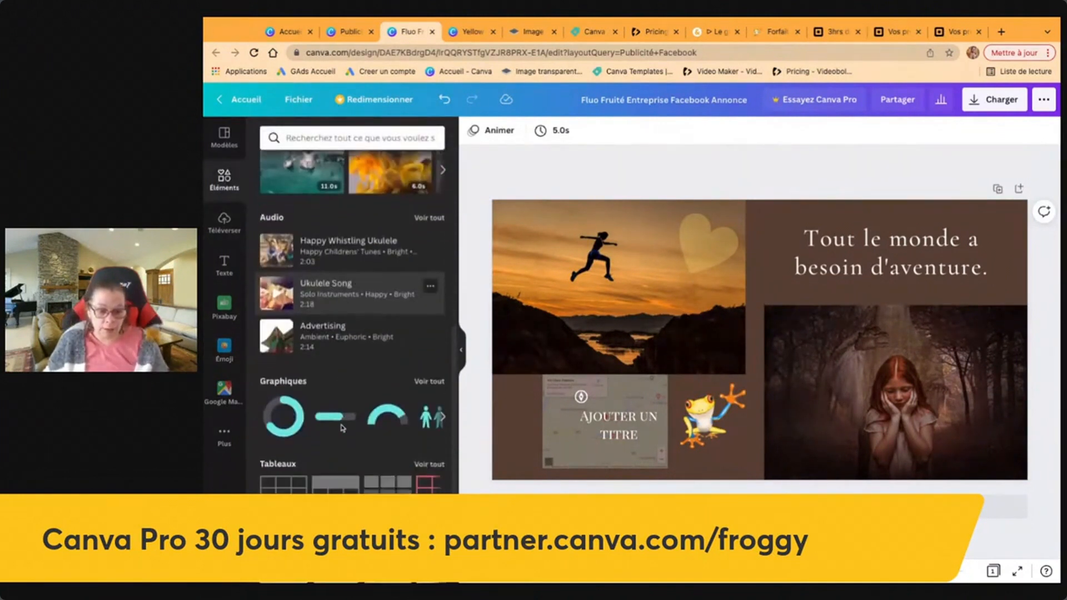
scroll(342, 427, down, 3)
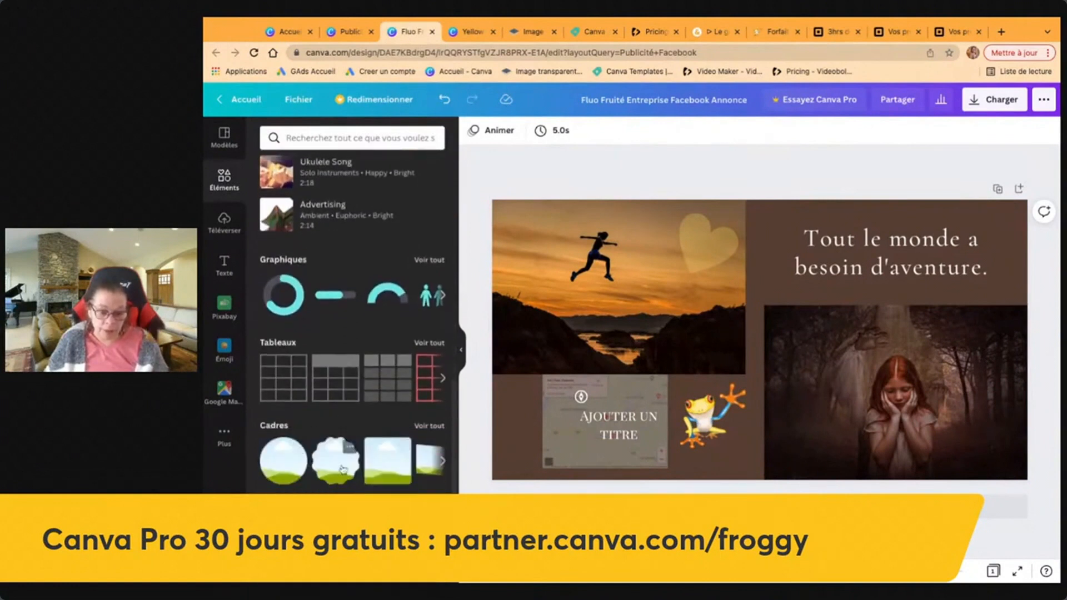
Add a wavy Cadres frame, fill it with the Pixabay 'peur' lone-man photo, shrink it and place it above the frog.
click(328, 465)
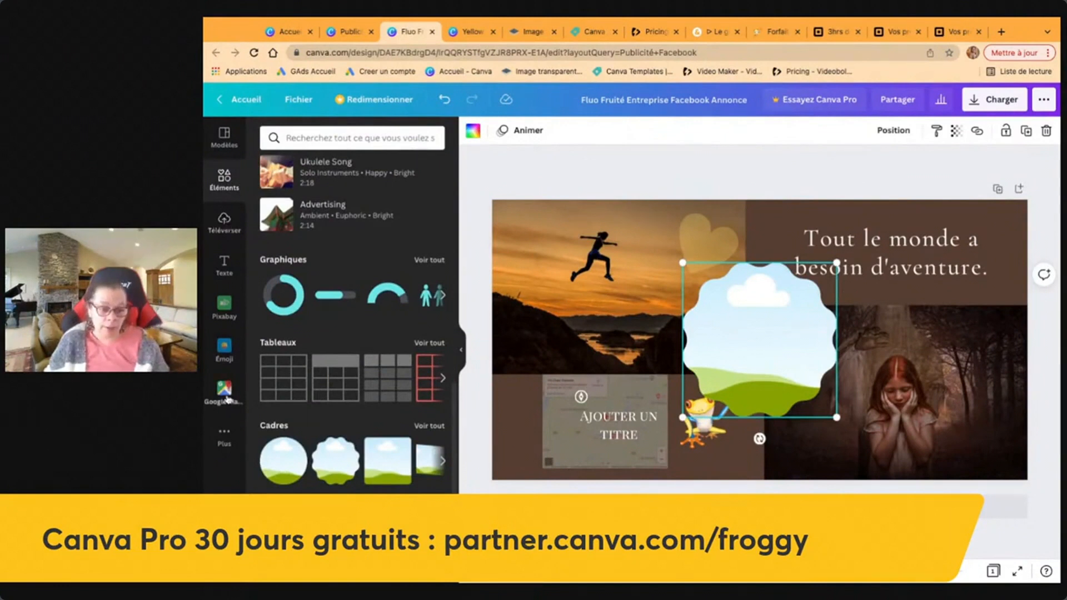
click(230, 305)
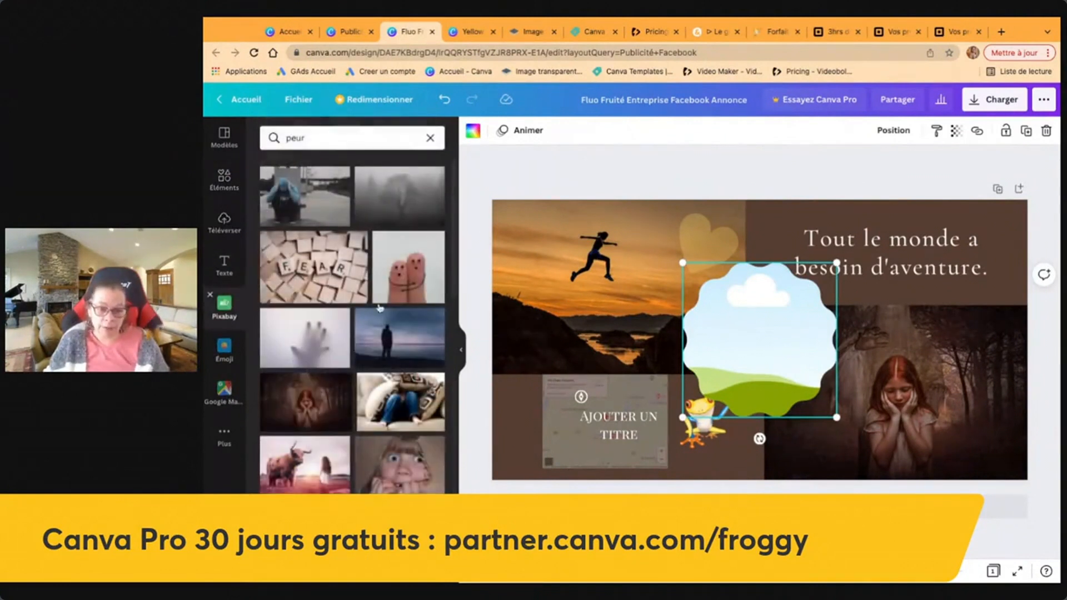
drag(403, 316, 770, 346)
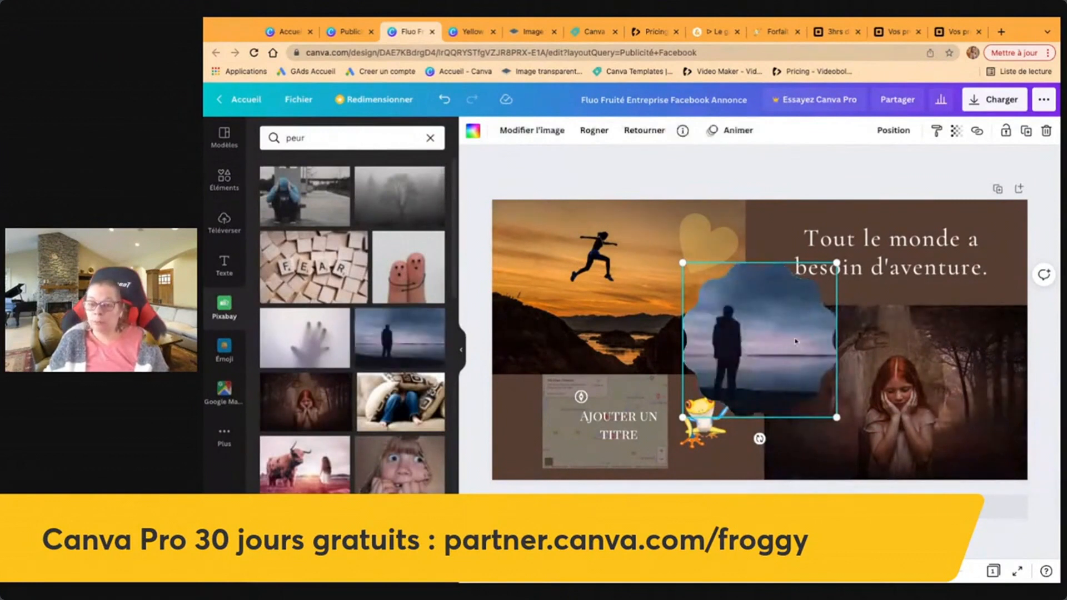
drag(794, 332, 834, 375)
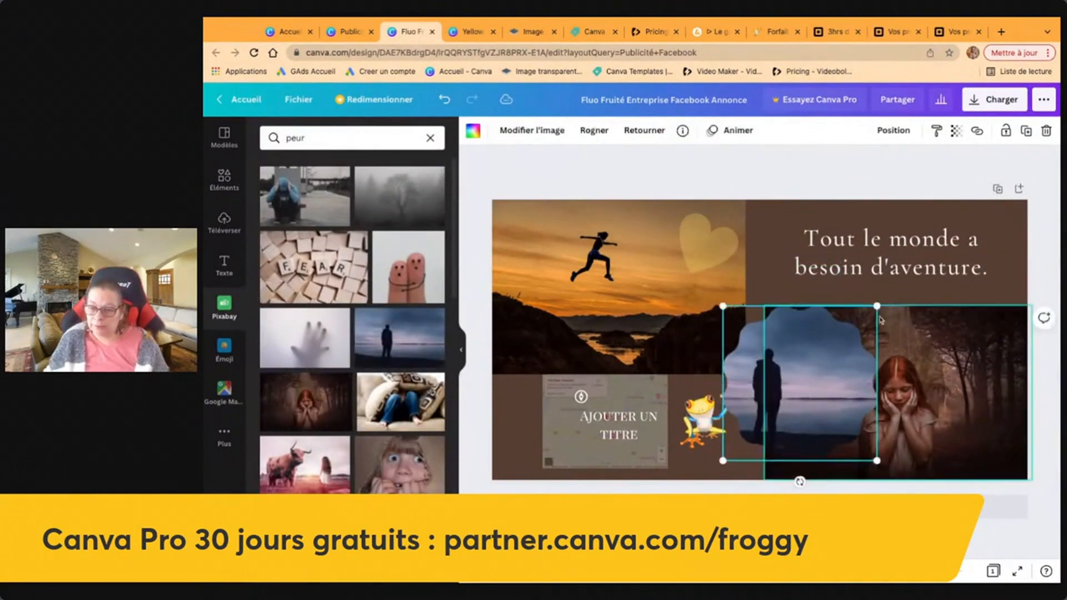
drag(877, 305, 809, 374)
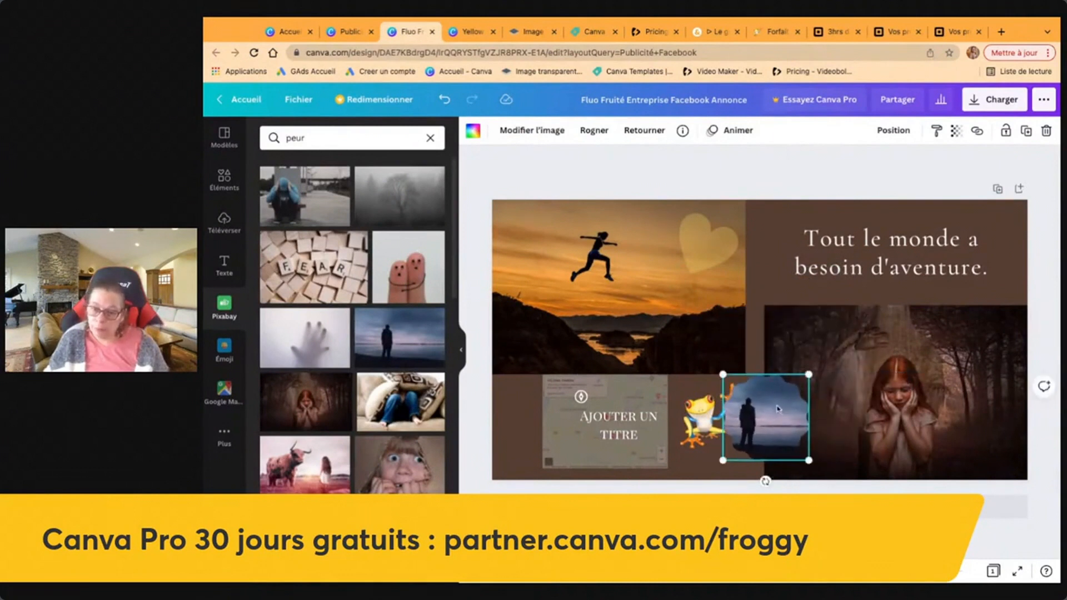
drag(775, 409, 765, 316)
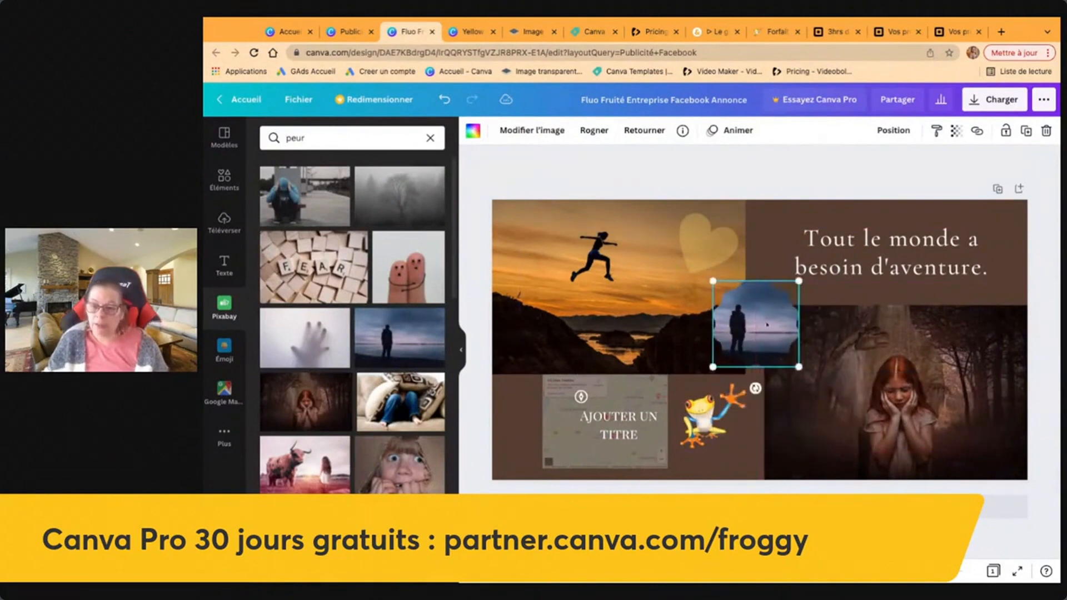
click(732, 176)
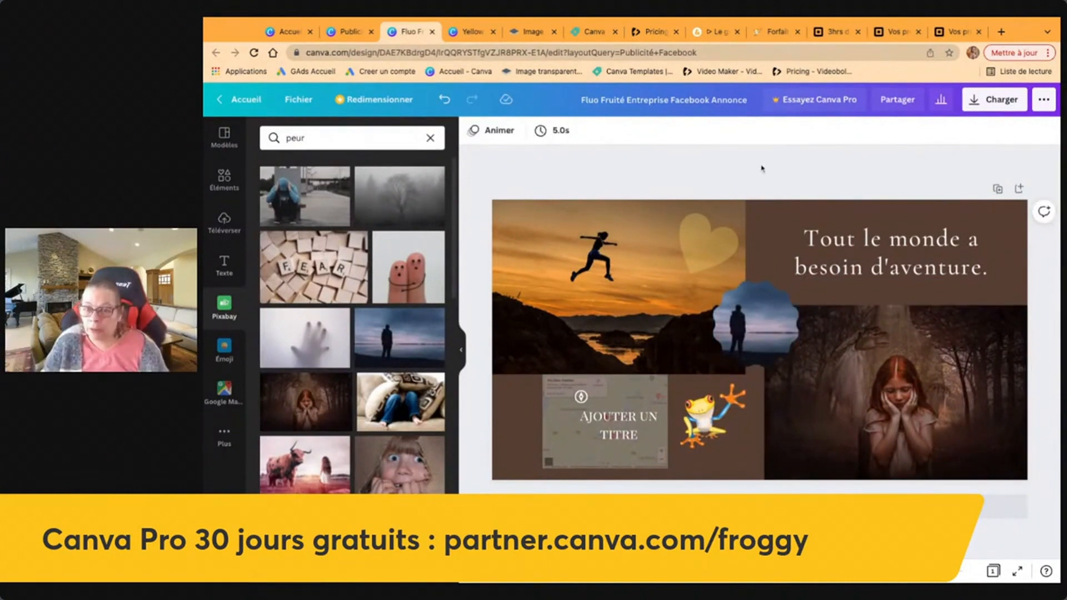
Download the ad as a PNG file via Charger and close the confirmation panel.
click(1002, 105)
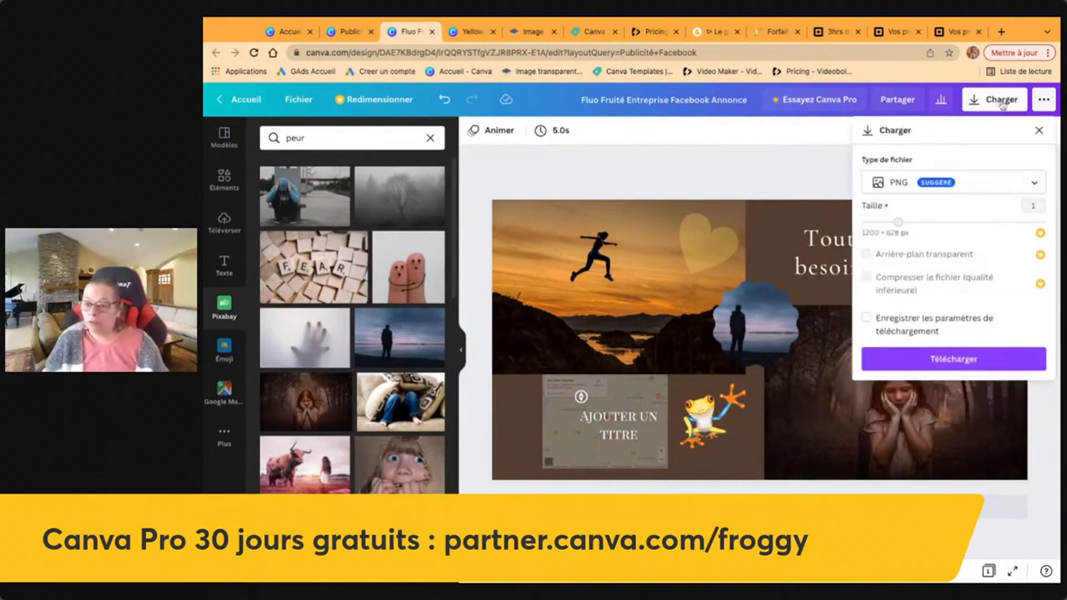
click(973, 361)
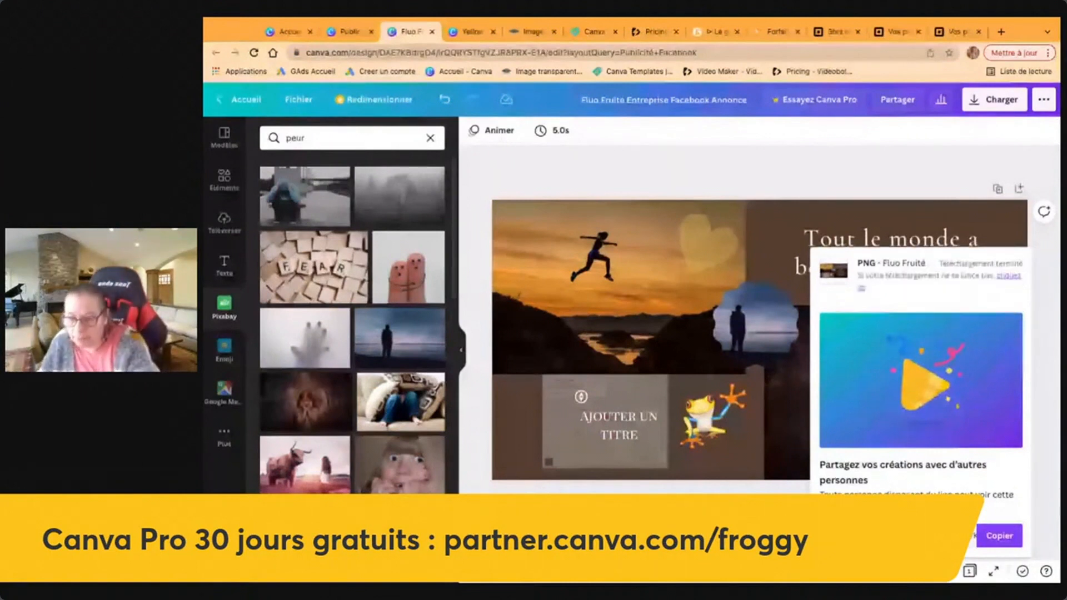
click(692, 173)
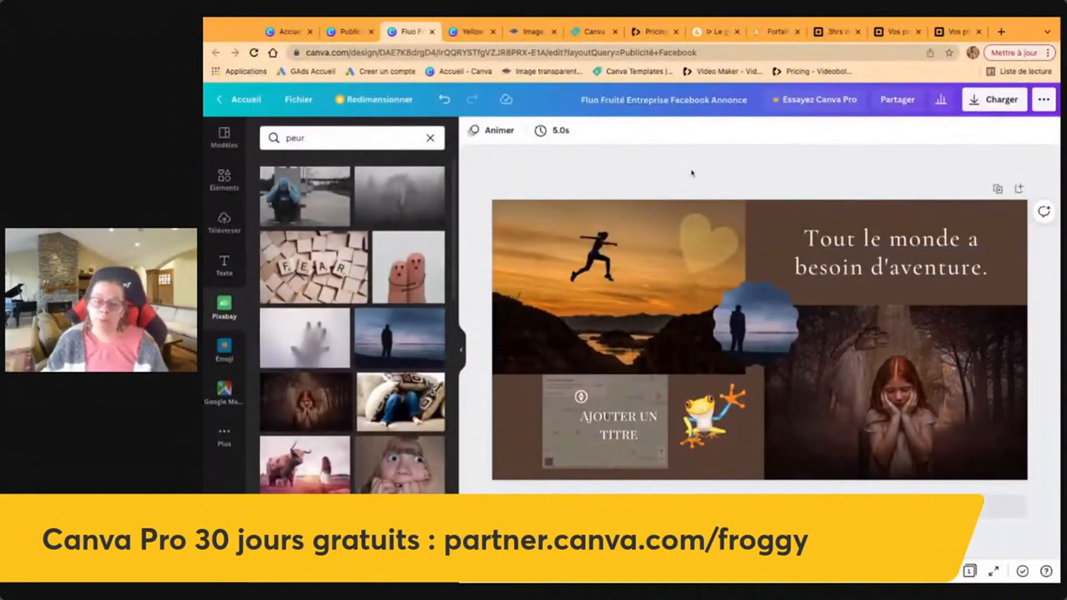